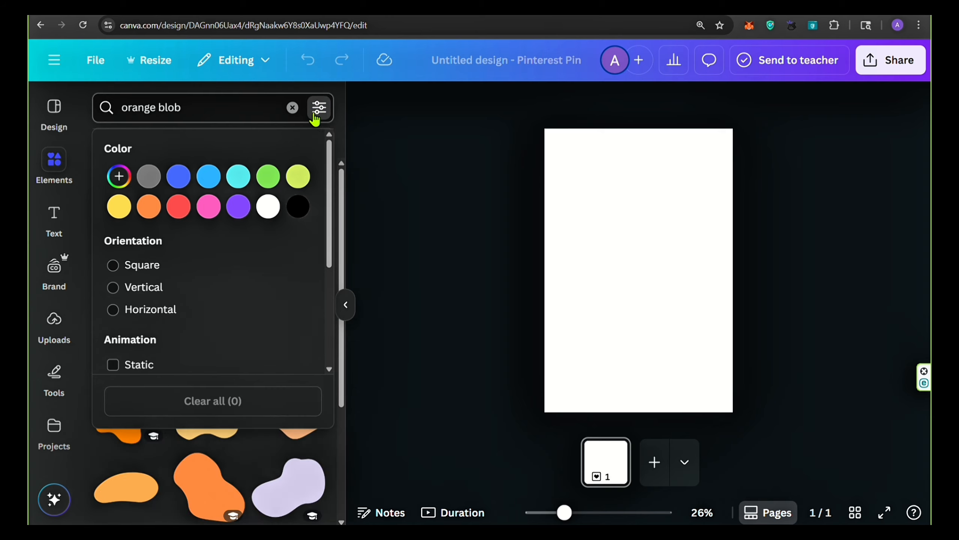
Clear the orange blob search and add the orange blob graphic from the recently used elements to the page
click(317, 116)
click(292, 108)
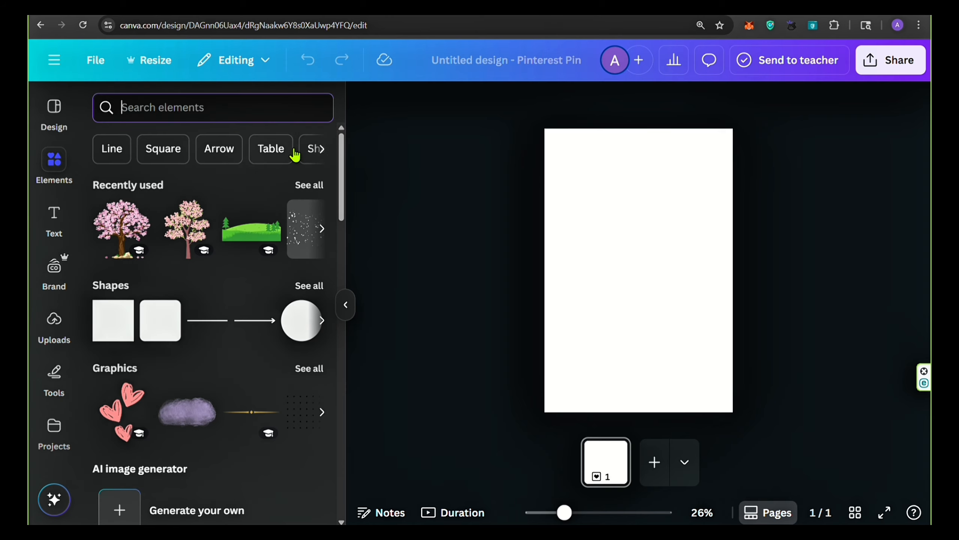
click(305, 186)
scroll(296, 293, down, 3)
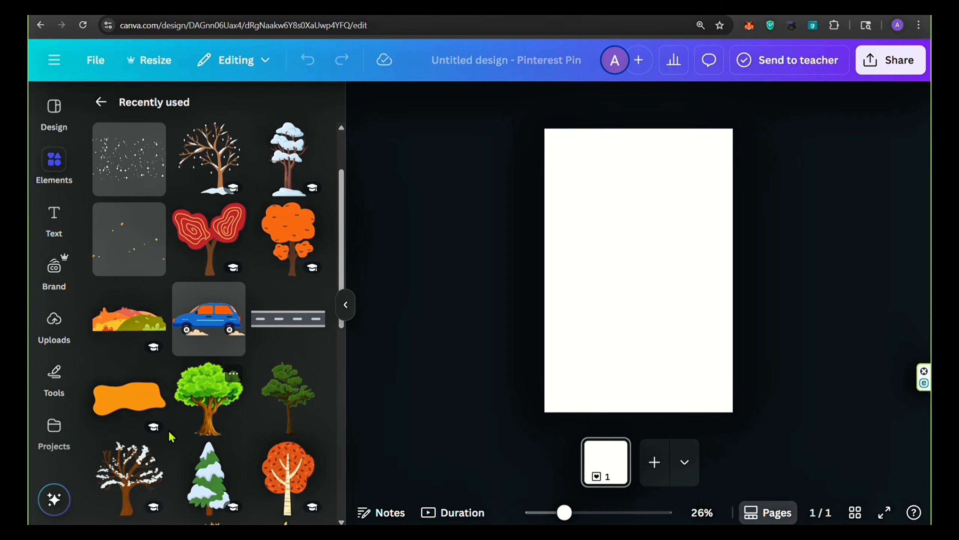
click(157, 375)
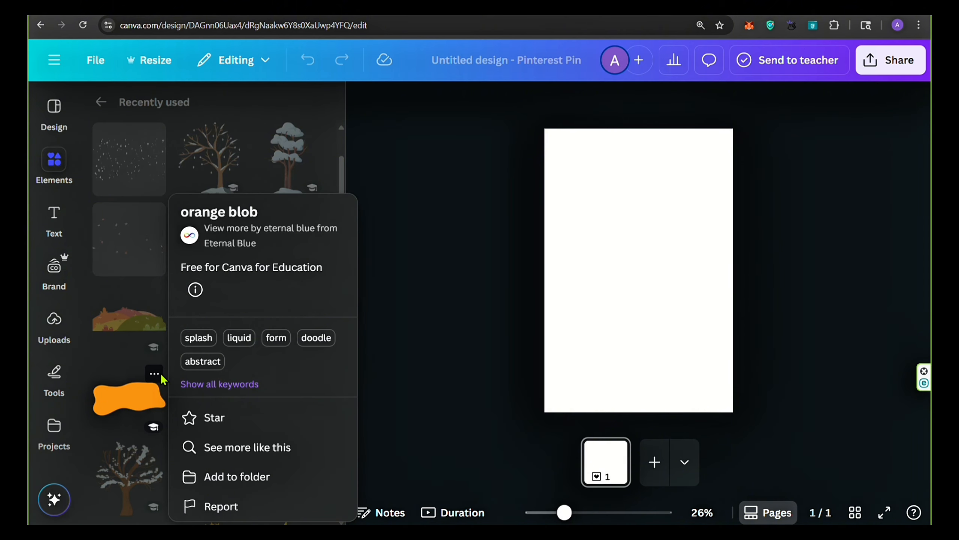
click(129, 397)
Enlarge the orange blob and tilt it slightly clockwise so it fills the lower half of the page as ground
drag(601, 286, 494, 423)
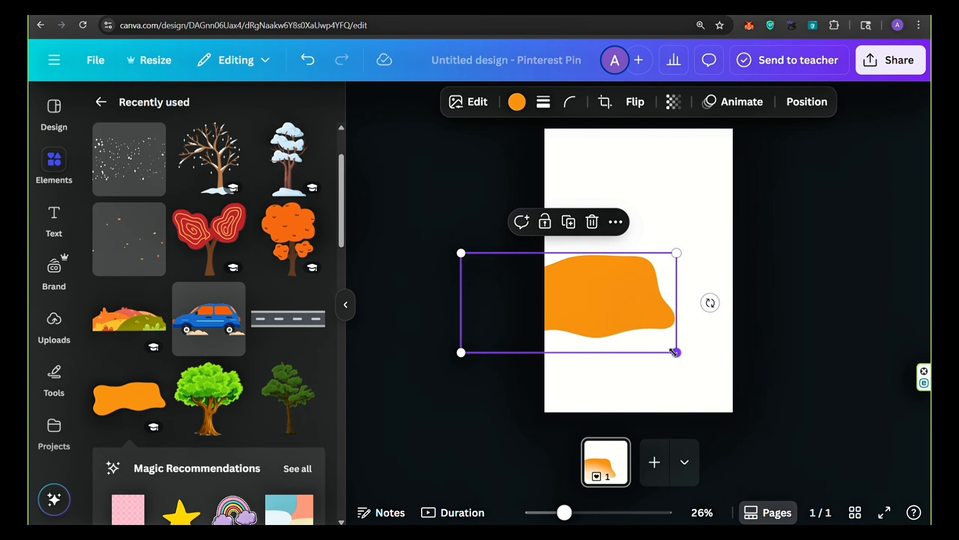
drag(676, 352, 888, 501)
drag(779, 377, 758, 384)
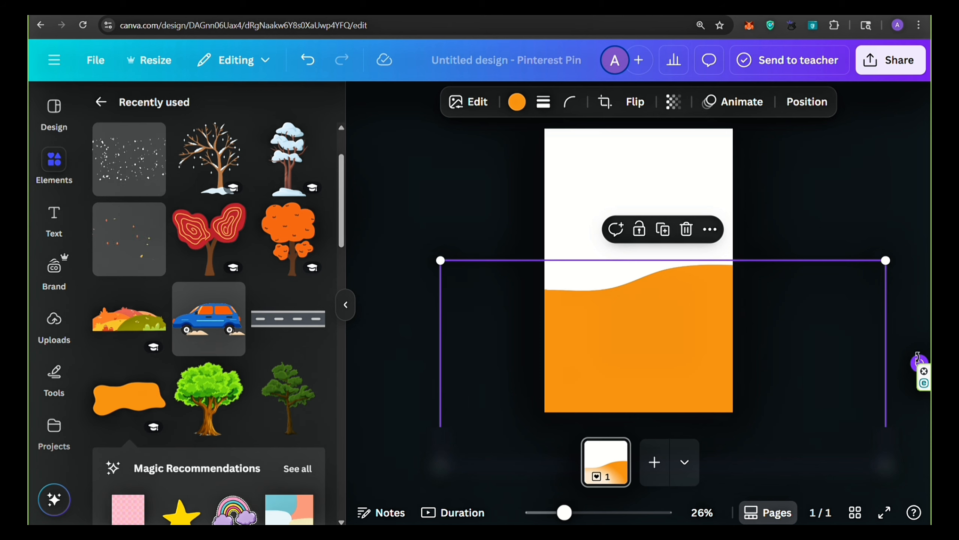
drag(919, 361, 904, 413)
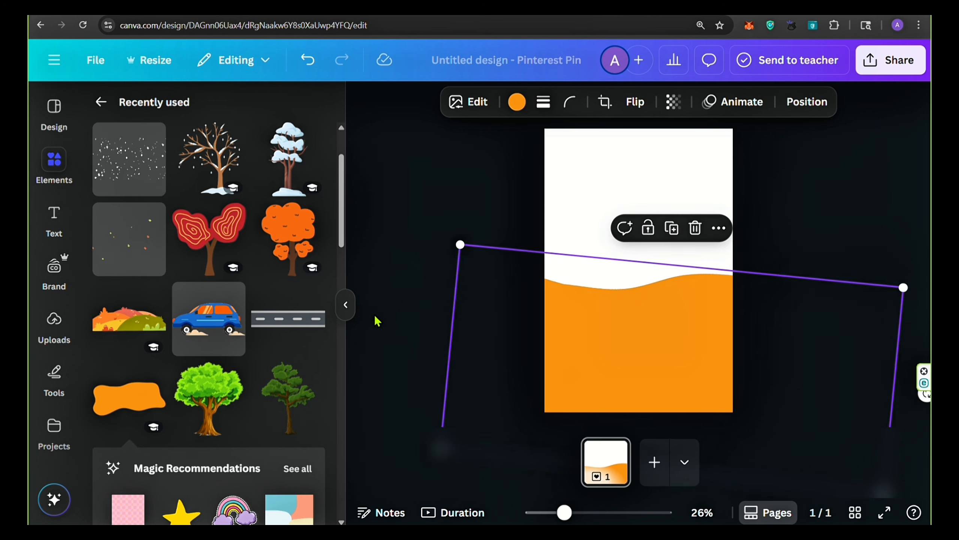
Add the Autumn season hills graphic and enlarge it to about 1191 by 395 px, spanning the page above the ground
click(154, 291)
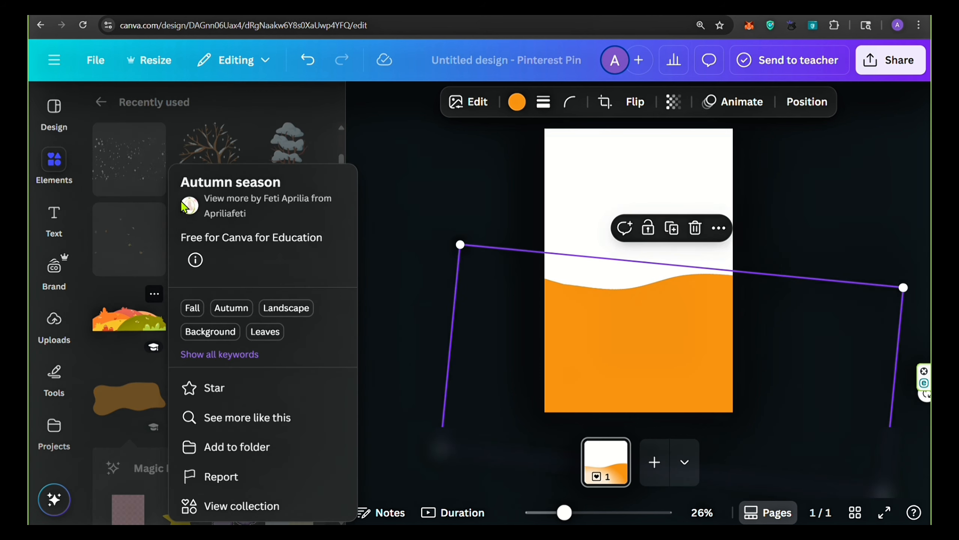
click(152, 299)
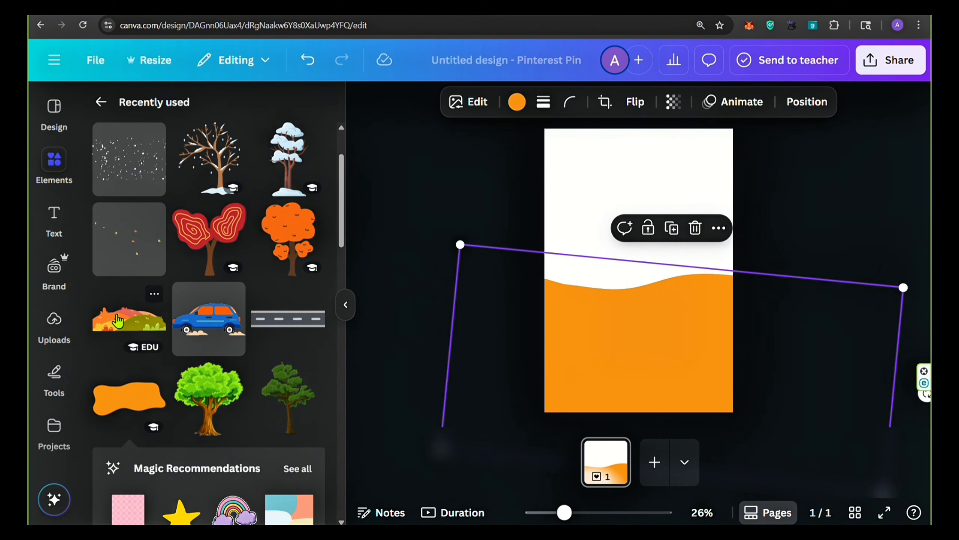
click(117, 321)
drag(681, 260, 747, 235)
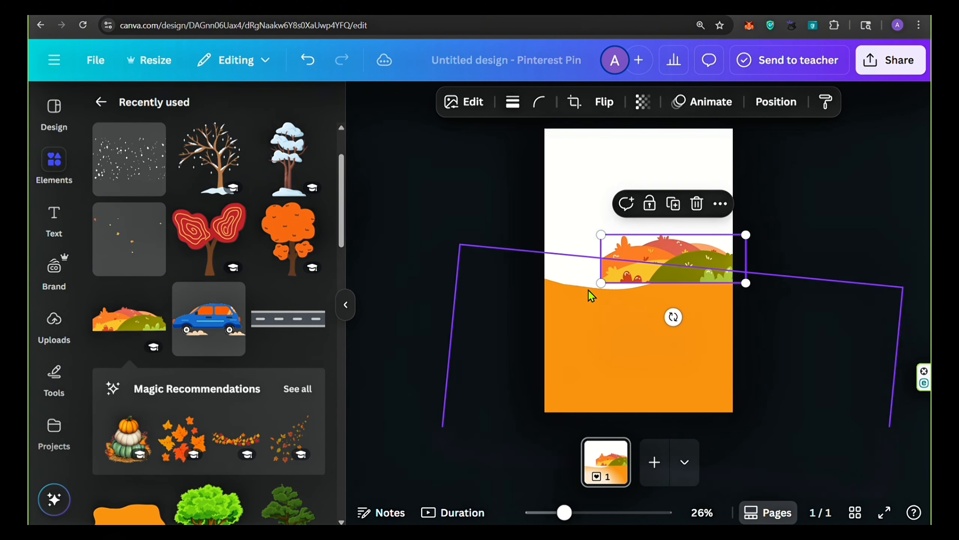
mouse_move(589, 291)
mouse_down()
mouse_move(520, 310)
mouse_move(608, 288)
mouse_up()
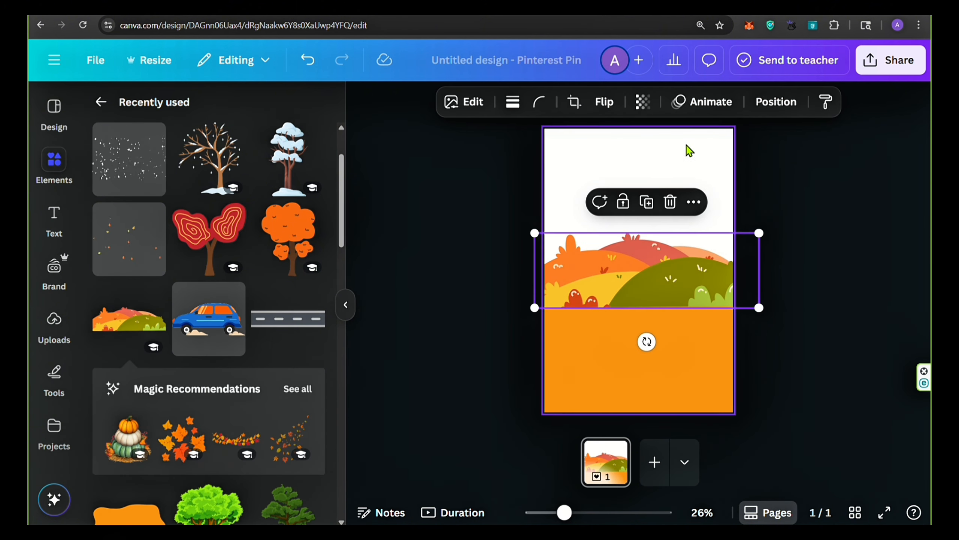
Send the hills one layer backward behind the orange ground and lower both graphics on the page
click(758, 111)
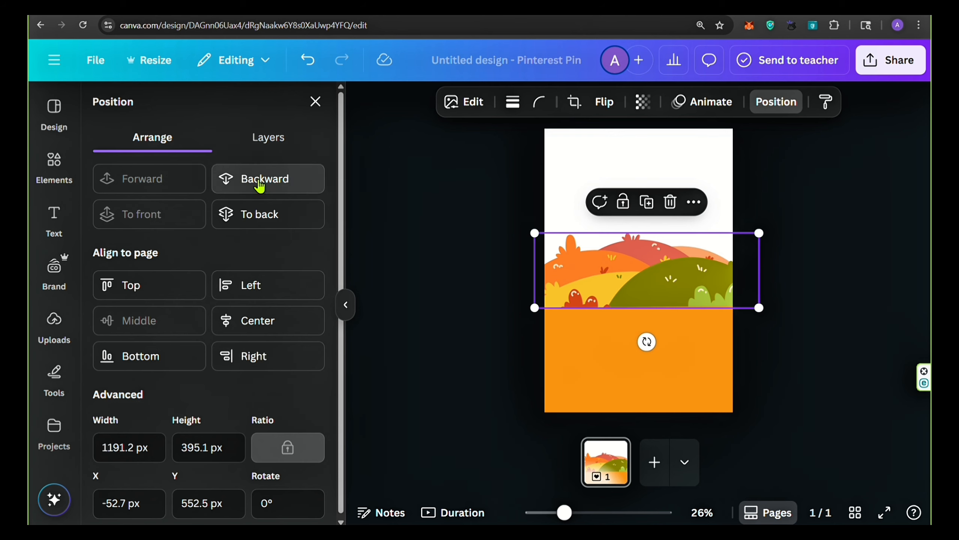
click(271, 179)
drag(553, 243, 604, 261)
click(633, 304)
drag(608, 347, 609, 356)
drag(592, 264, 588, 276)
click(371, 263)
Add the Straight Road Illustration and enlarge it across the full page width along the bottom edge
click(313, 294)
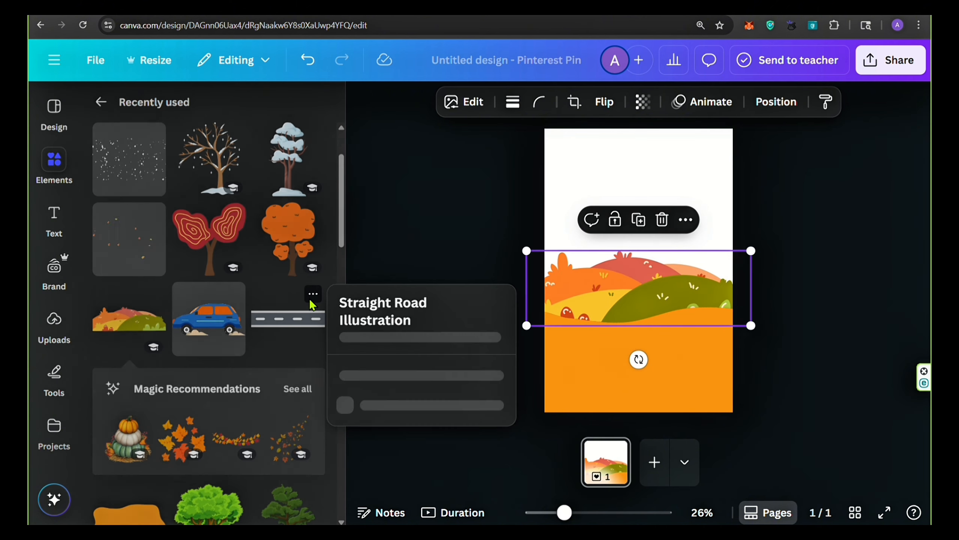
click(314, 298)
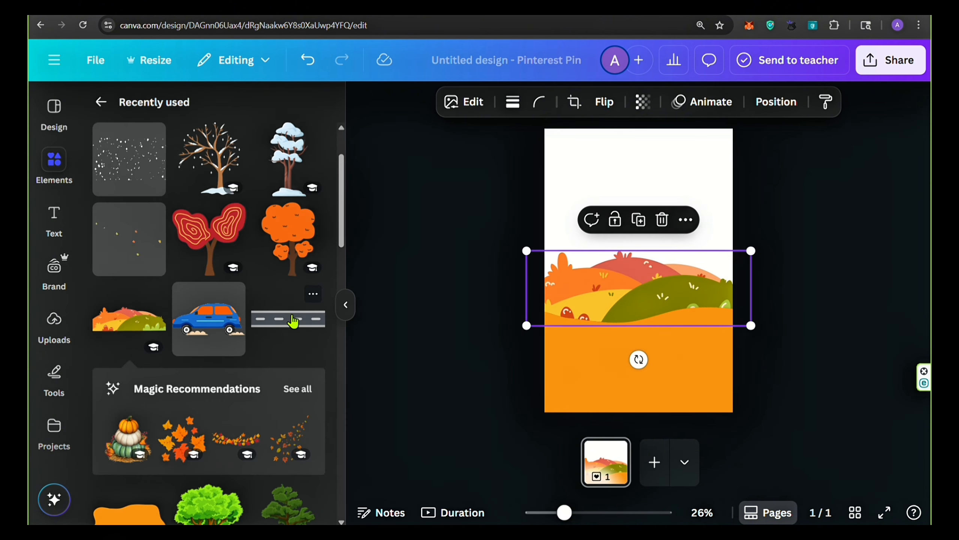
click(293, 320)
drag(652, 313, 649, 407)
drag(673, 357, 773, 333)
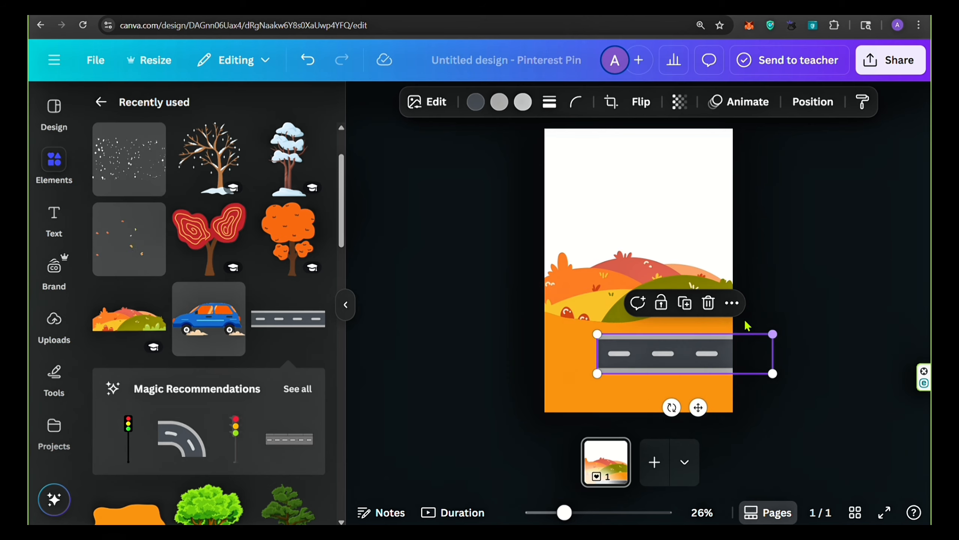
drag(597, 374, 472, 404)
drag(553, 356, 574, 372)
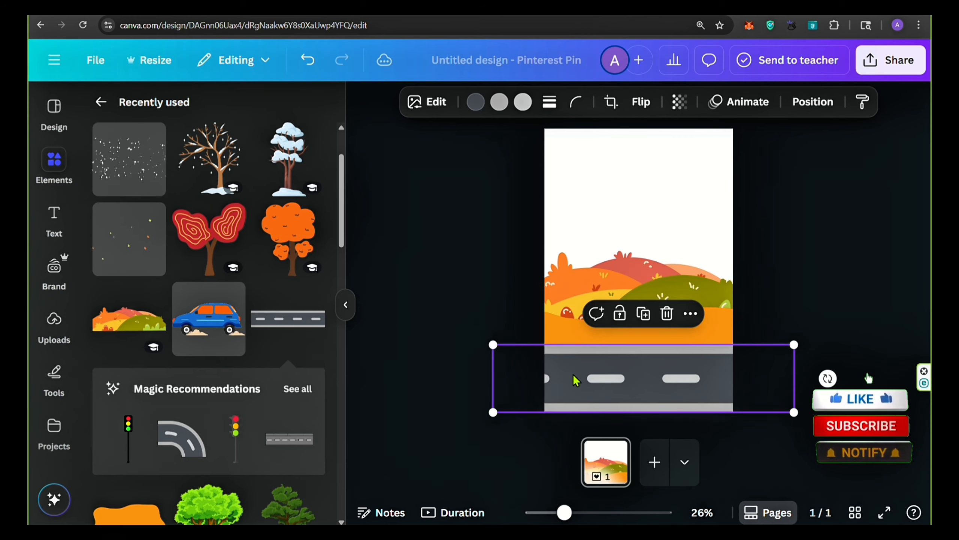
Add the animated blue car from the recently used elements and flip it horizontally
click(234, 293)
click(213, 319)
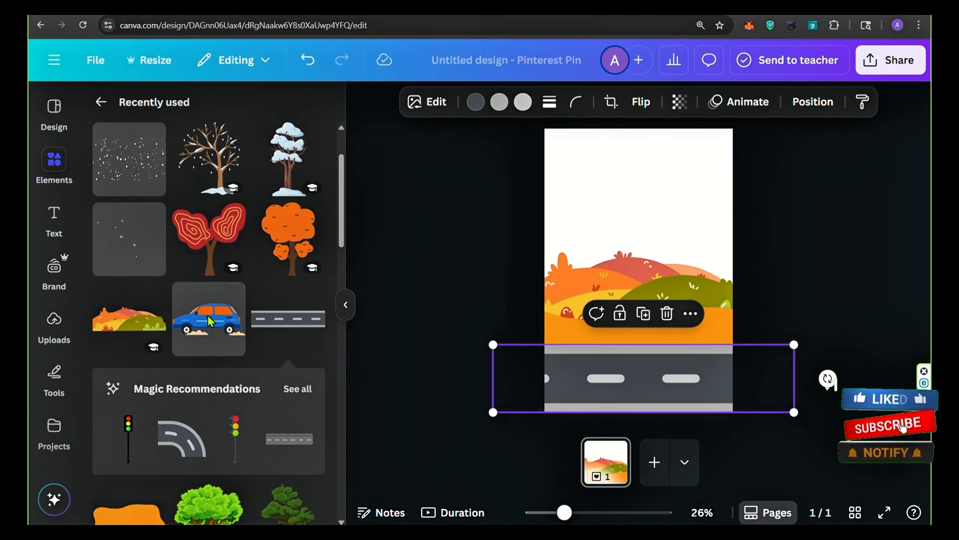
click(211, 318)
click(574, 102)
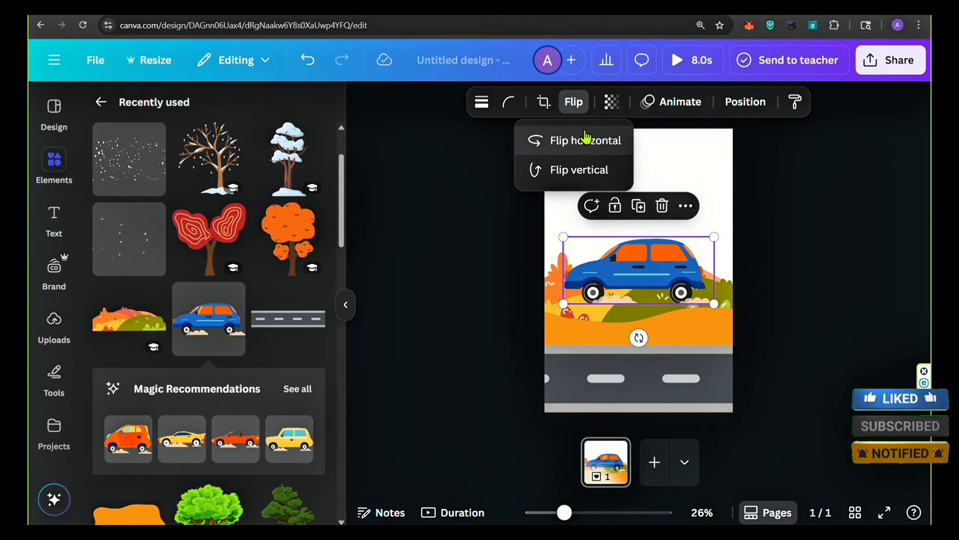
click(582, 137)
Move the blue car down onto the road and enlarge it slightly
drag(640, 283, 634, 364)
drag(710, 316, 716, 313)
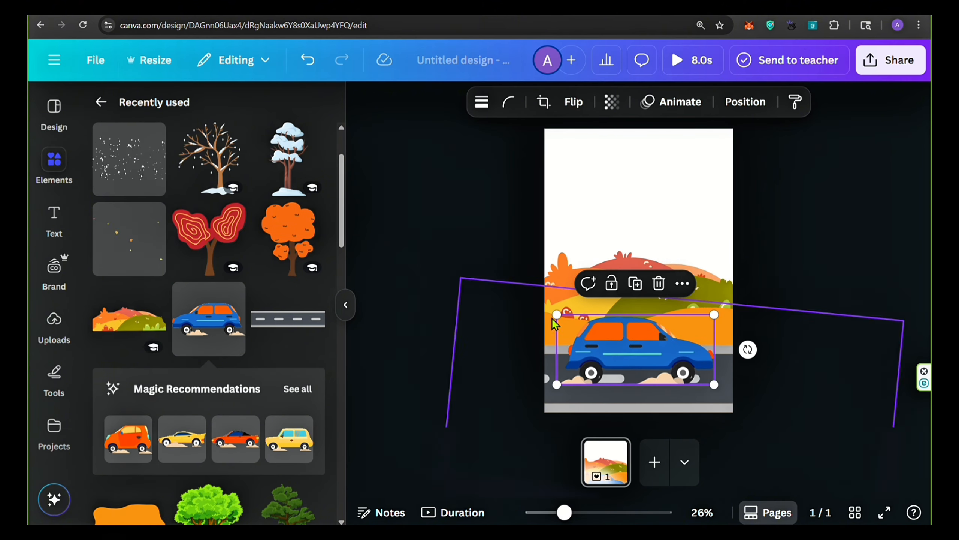
drag(557, 316, 550, 313)
drag(584, 352, 596, 349)
Reposition the road beneath the car and enlarge it slightly beyond both page edges
click(557, 397)
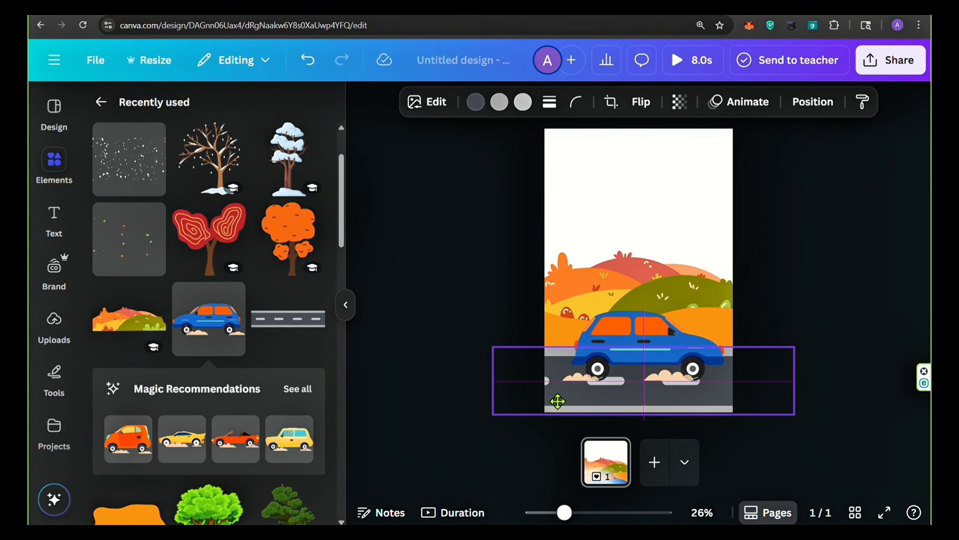
drag(493, 412, 481, 417)
drag(794, 347, 806, 335)
click(806, 310)
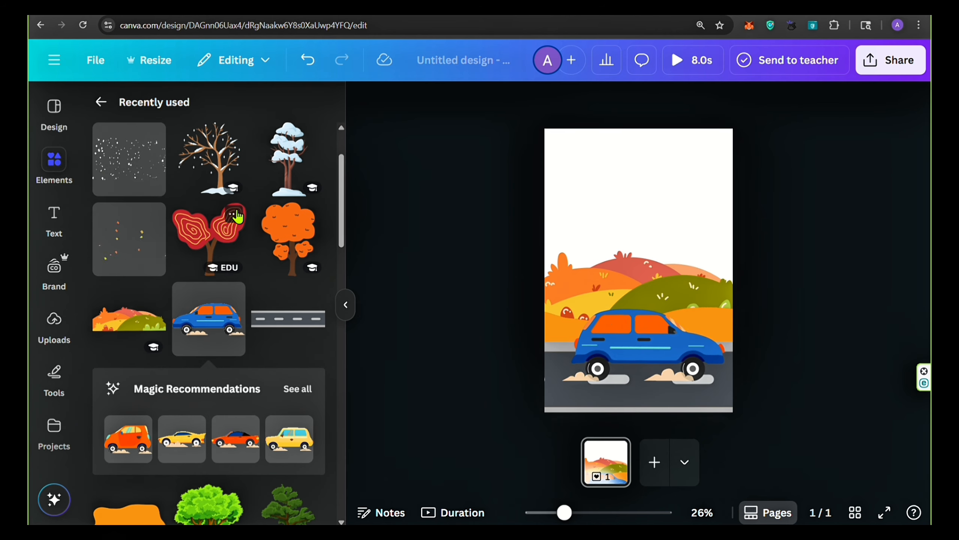
Add the red two-crown tree and resize it to stand at the centre of the page above the hills
click(235, 215)
click(212, 238)
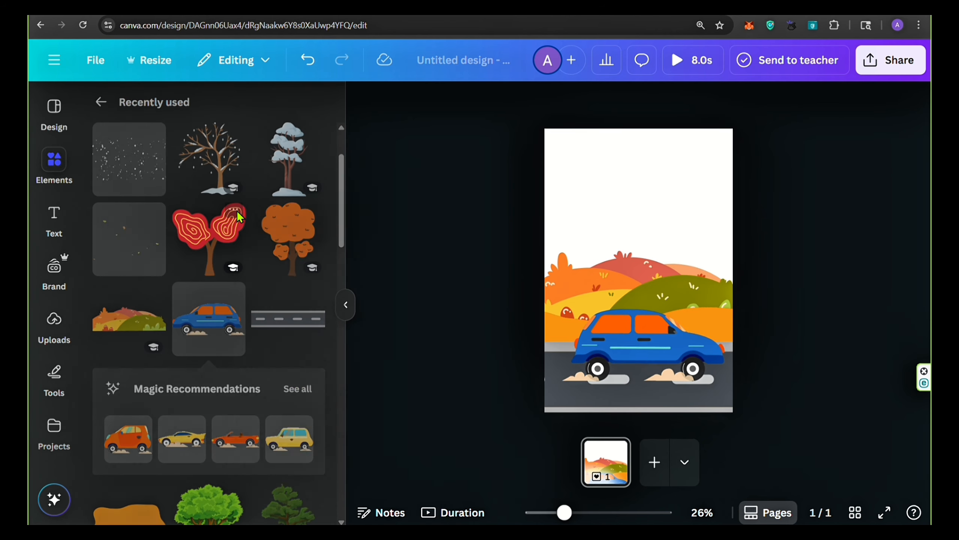
drag(565, 191, 614, 244)
drag(670, 323, 638, 240)
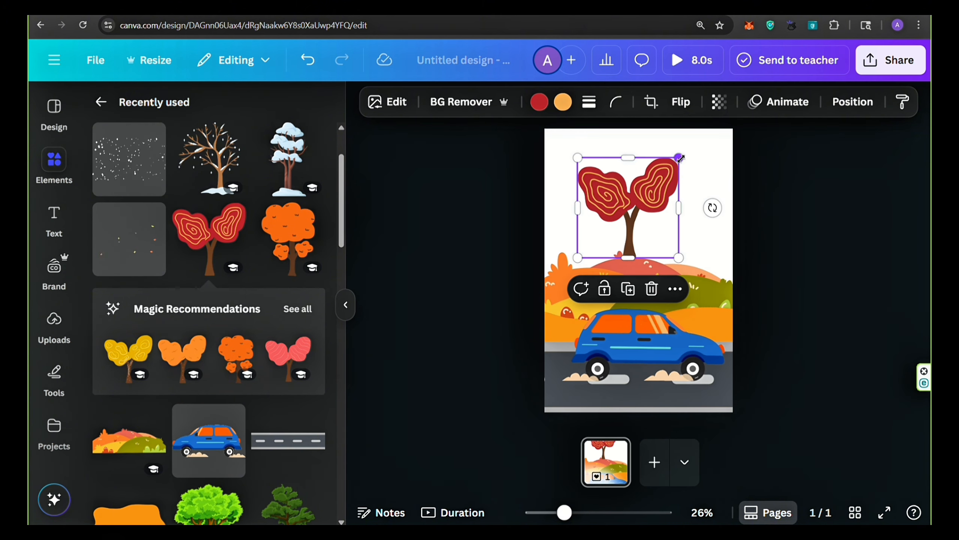
drag(679, 157, 691, 138)
Add the orange tree, shrink it and place it at the left edge of the page above the hills
mouse_move(294, 274)
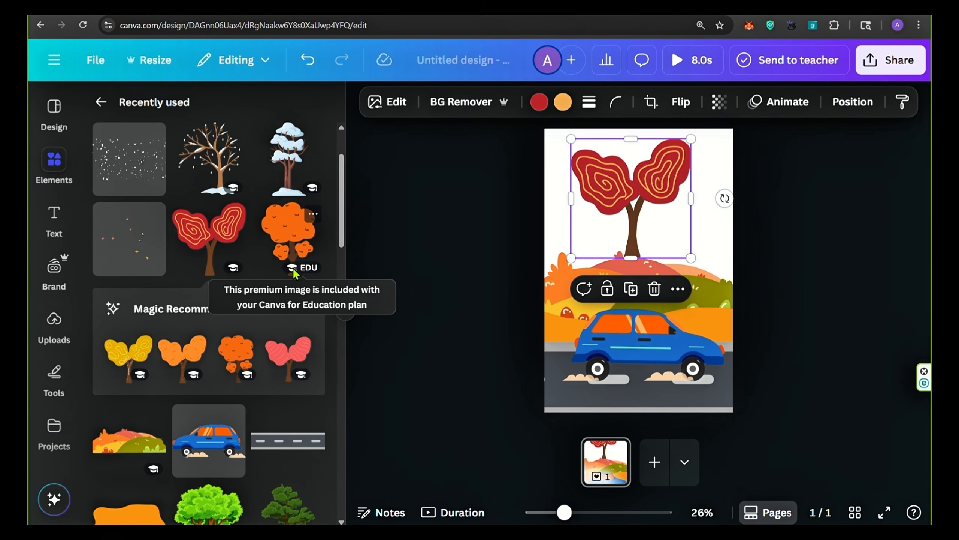
click(276, 238)
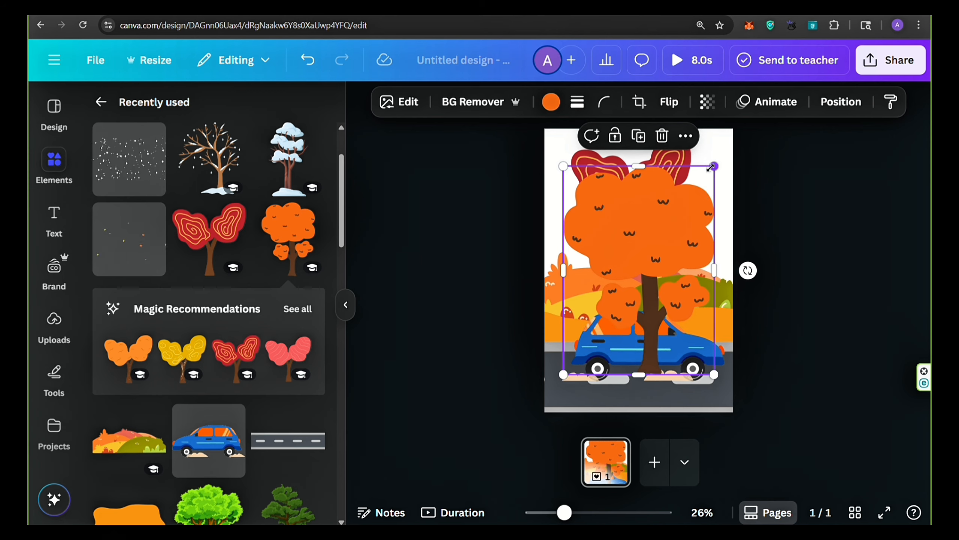
drag(715, 165, 638, 270)
drag(595, 333, 558, 229)
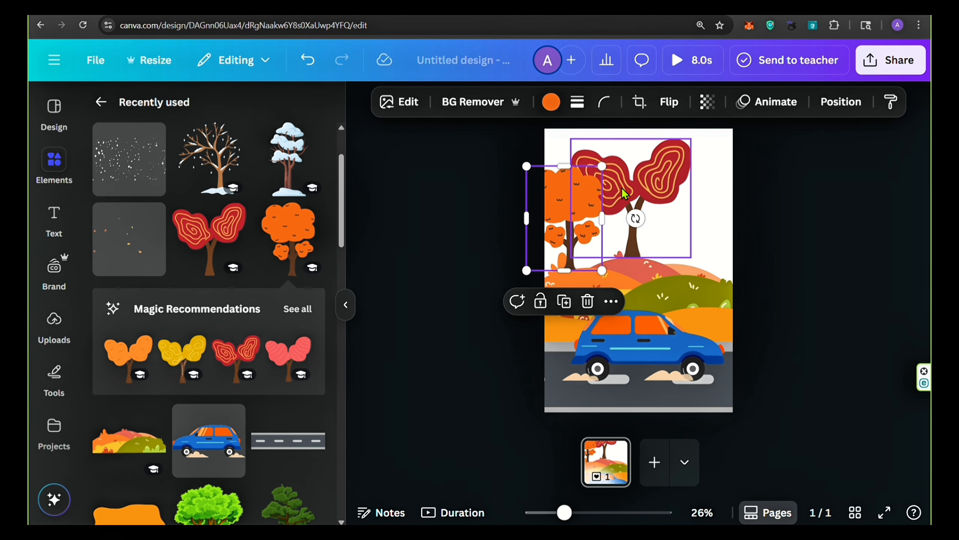
Duplicate the orange tree, place the copy at the right page edge and adjust the size and position of both
click(565, 304)
mouse_move(737, 218)
mouse_down()
mouse_move(700, 223)
mouse_move(720, 229)
mouse_up()
drag(688, 173, 676, 168)
drag(567, 210, 558, 213)
Select the red tree and both orange trees together and move their layers behind the hills
click(841, 101)
click(268, 137)
shift+click(261, 228)
drag(261, 242, 261, 342)
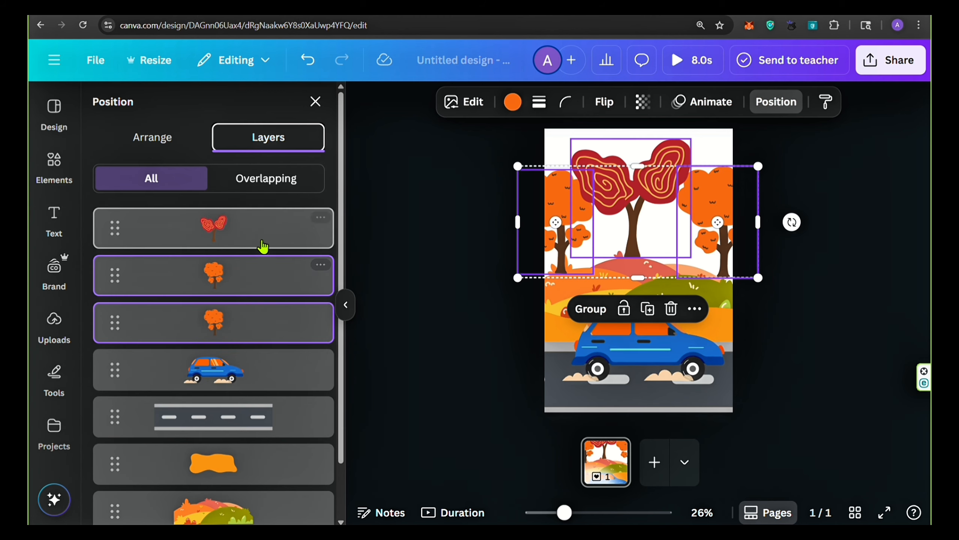
shift+click(259, 231)
drag(262, 236, 259, 476)
click(316, 102)
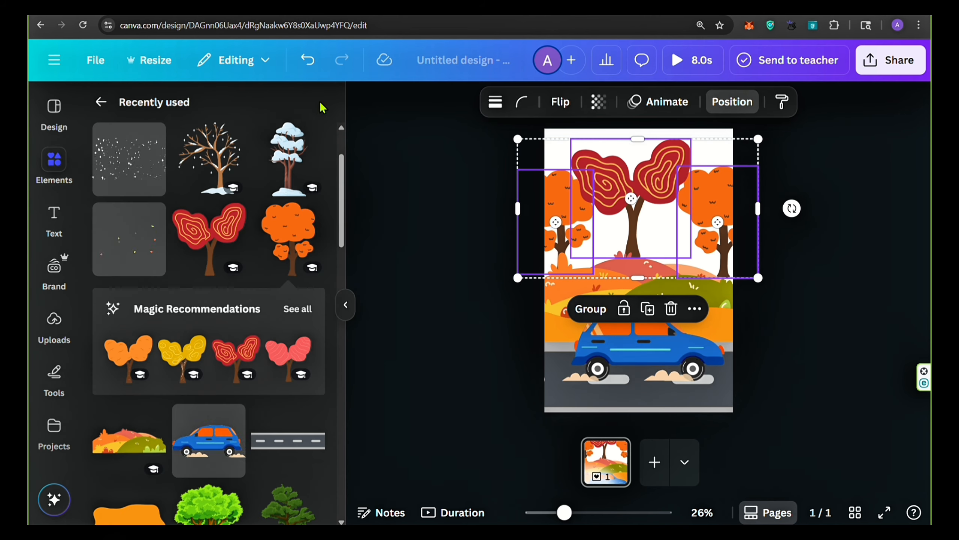
Show the page's timeline and extend its duration to 9.0 seconds
click(346, 304)
click(313, 290)
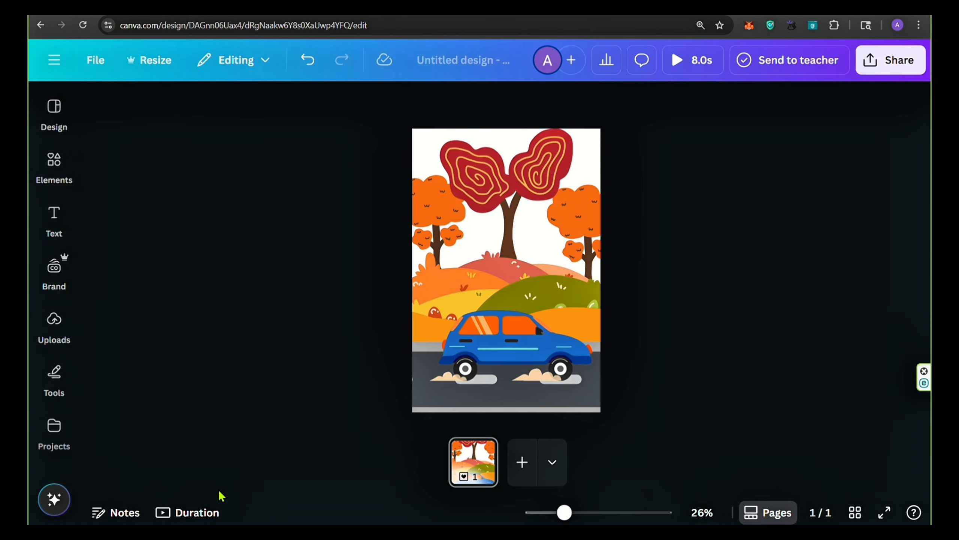
click(187, 513)
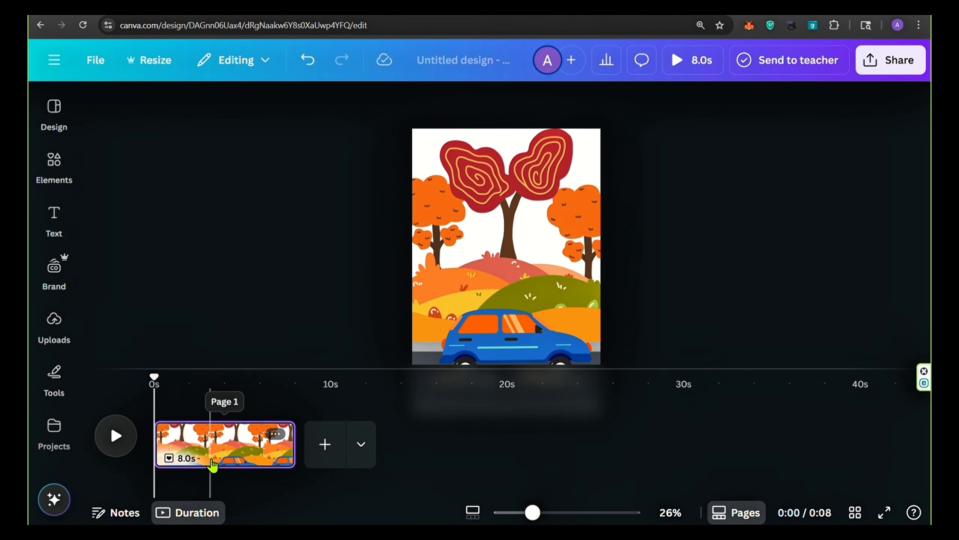
drag(287, 445, 313, 446)
Stagger the trees' start times on the timeline: red tree first, left orange tree second, right orange tree last
click(476, 192)
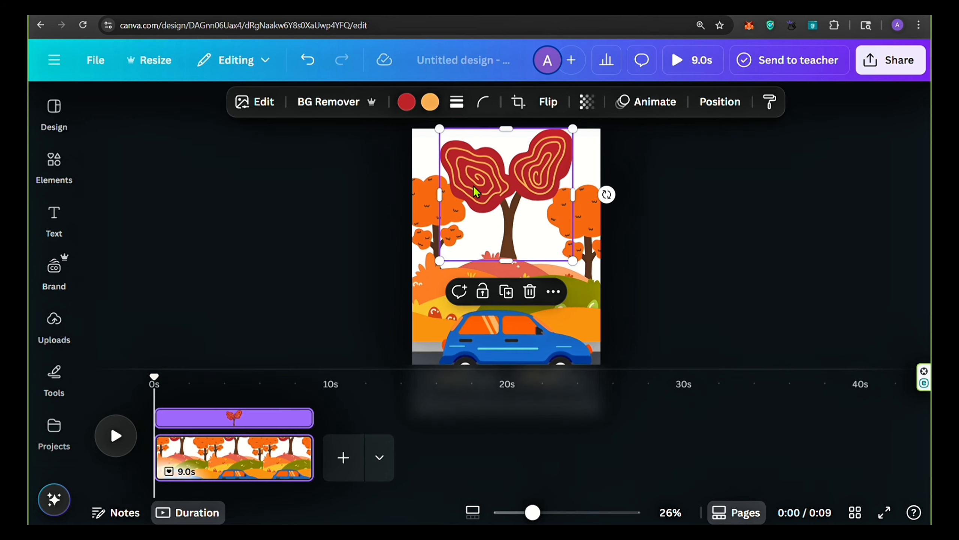
mouse_move(158, 420)
mouse_down()
mouse_move(160, 434)
mouse_move(169, 428)
mouse_up()
click(414, 208)
click(597, 221)
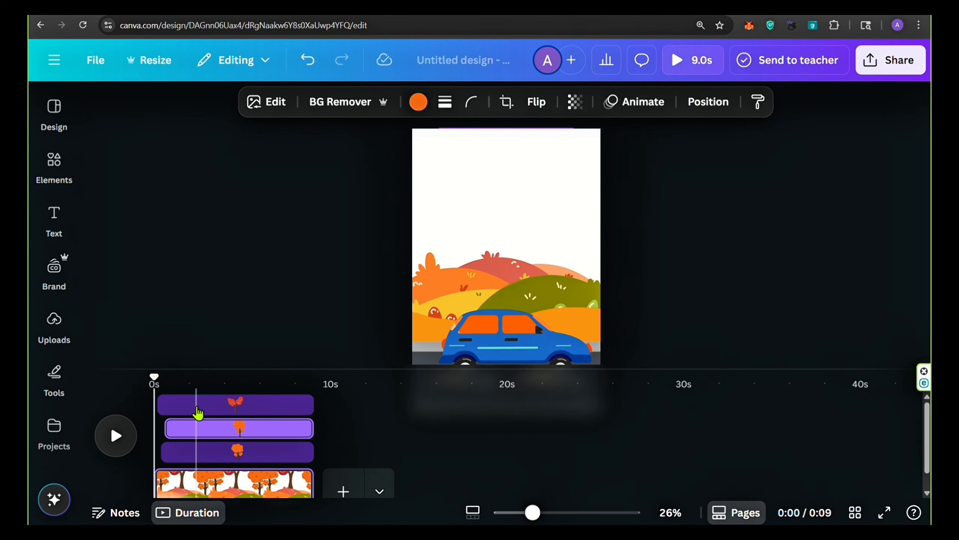
Apply the Baseline animation on enter to the red tree and increase its speed setting
click(198, 407)
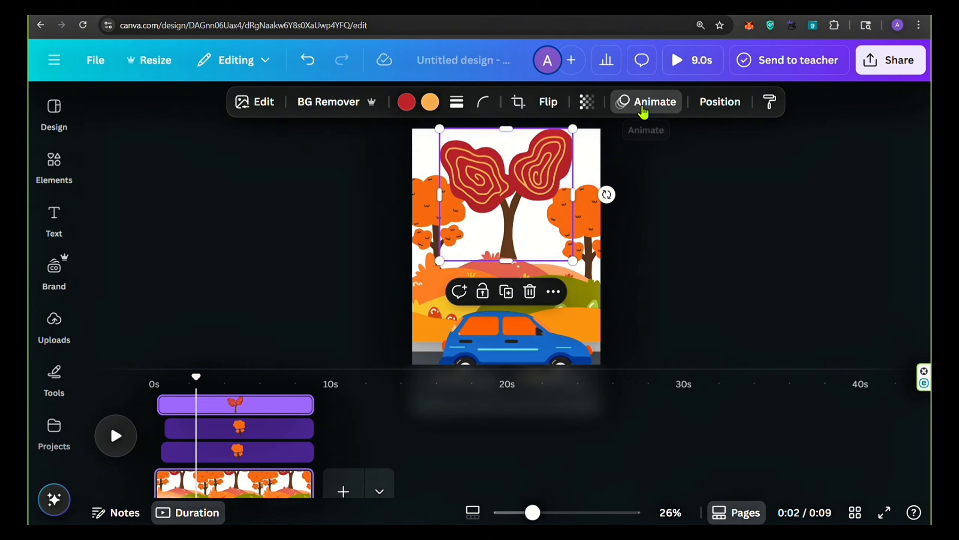
click(642, 102)
scroll(242, 242, down, 10)
scroll(264, 306, down, 4)
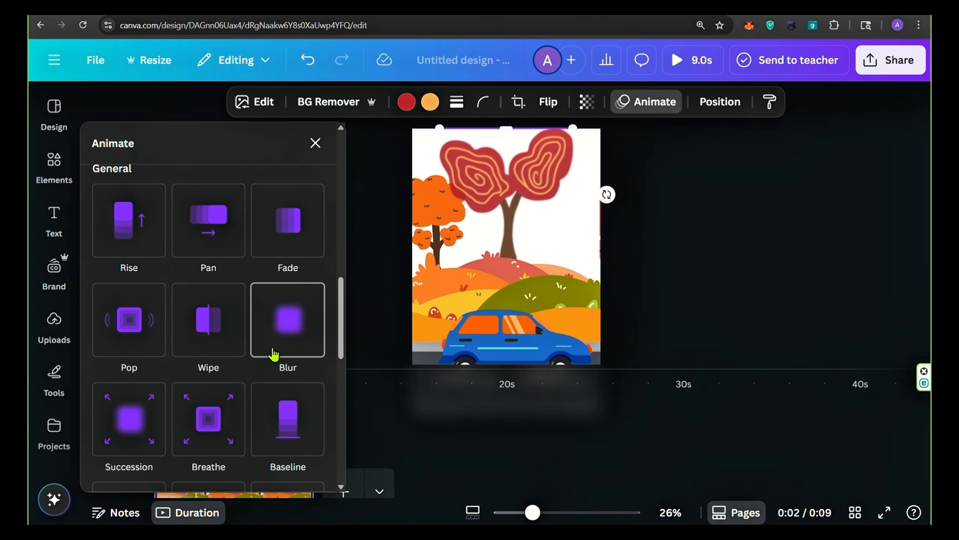
click(288, 427)
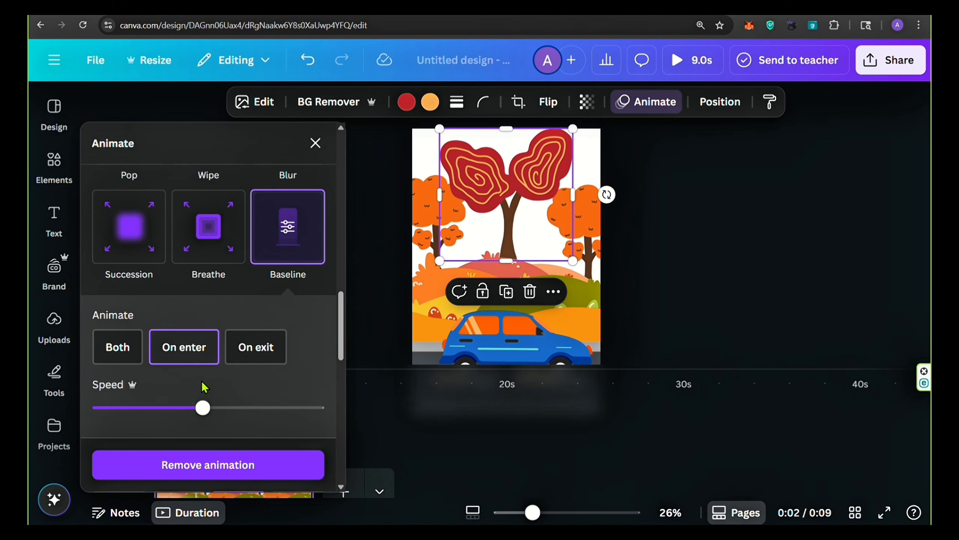
drag(198, 412, 280, 408)
Apply the Baseline animation on enter to the left orange tree and increase its speed setting
click(446, 204)
click(285, 235)
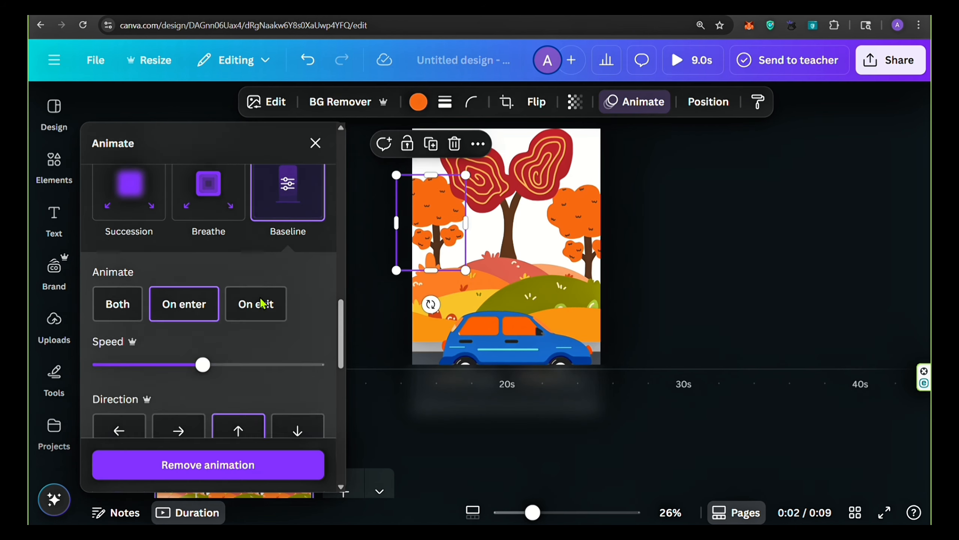
scroll(214, 254, down, 3)
drag(252, 232, 280, 231)
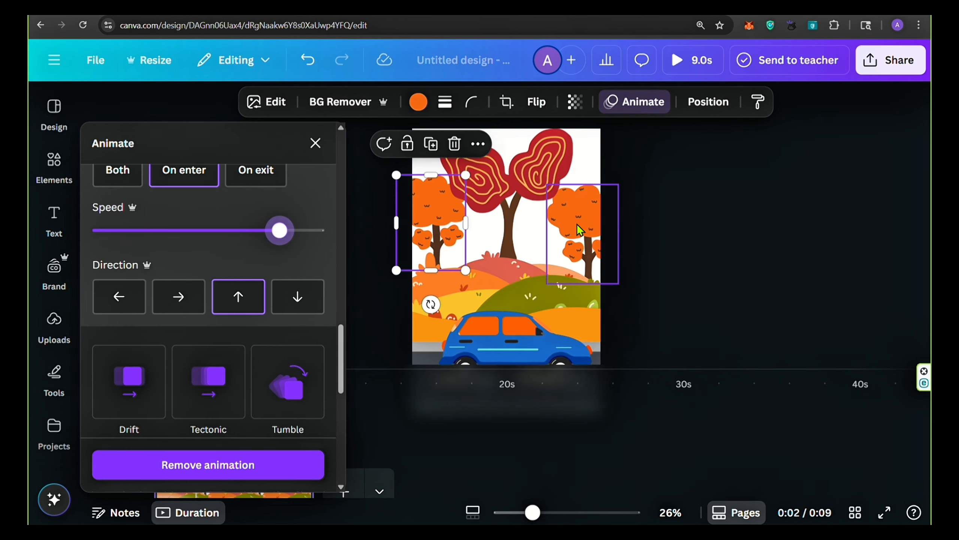
Apply the Baseline animation on enter to the right orange tree, also with an increased speed setting
click(569, 226)
click(276, 270)
scroll(206, 363, down, 2)
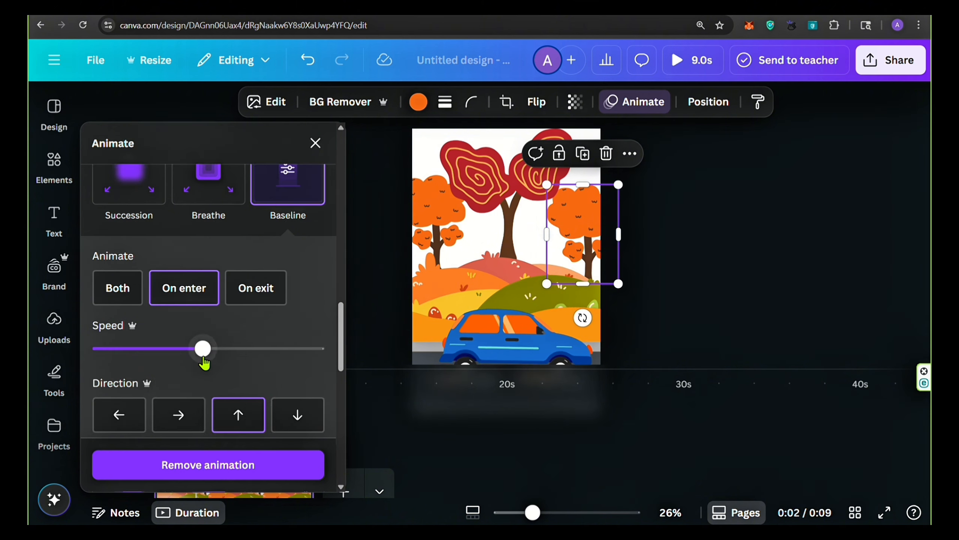
drag(203, 348, 280, 348)
click(316, 143)
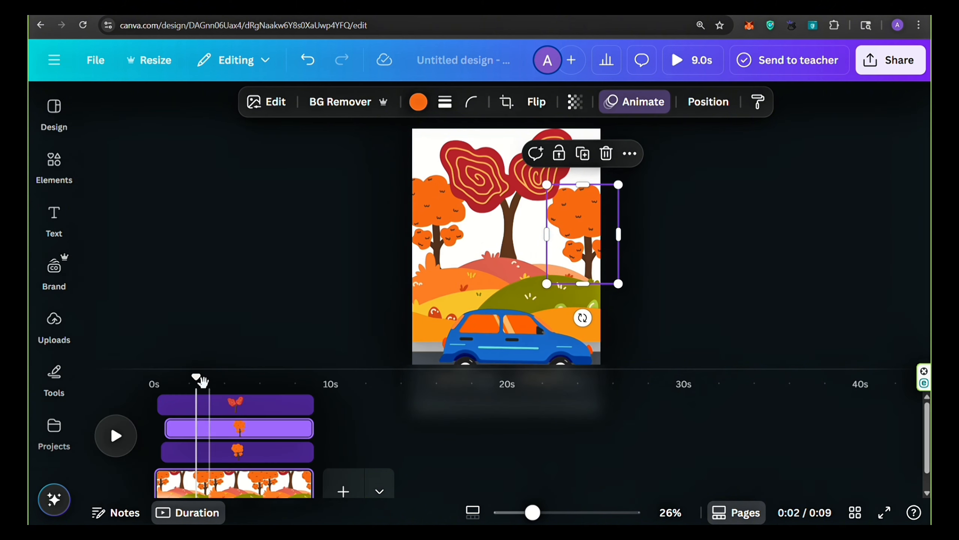
Trim the timeline clips of the red tree and both orange trees so they end at the 3-second mark
click(116, 444)
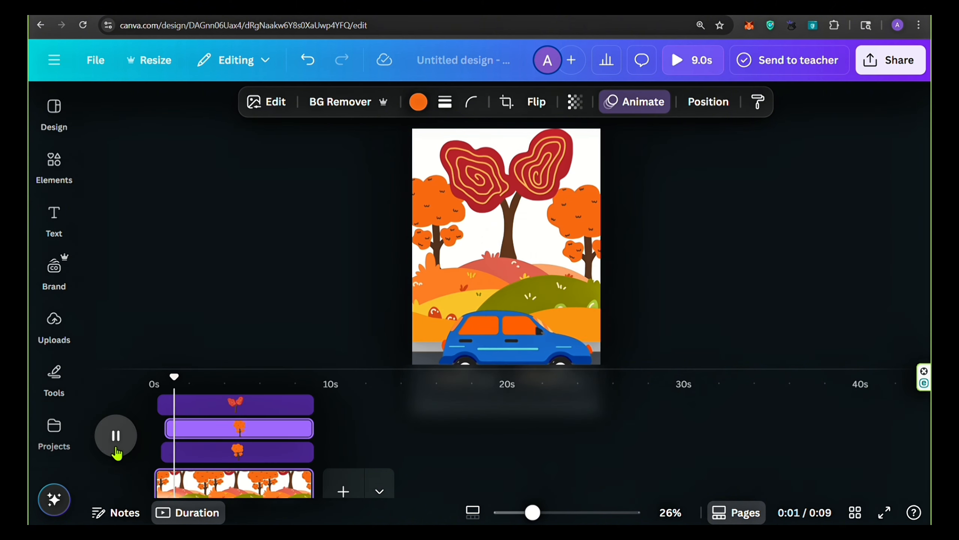
drag(135, 368, 207, 405)
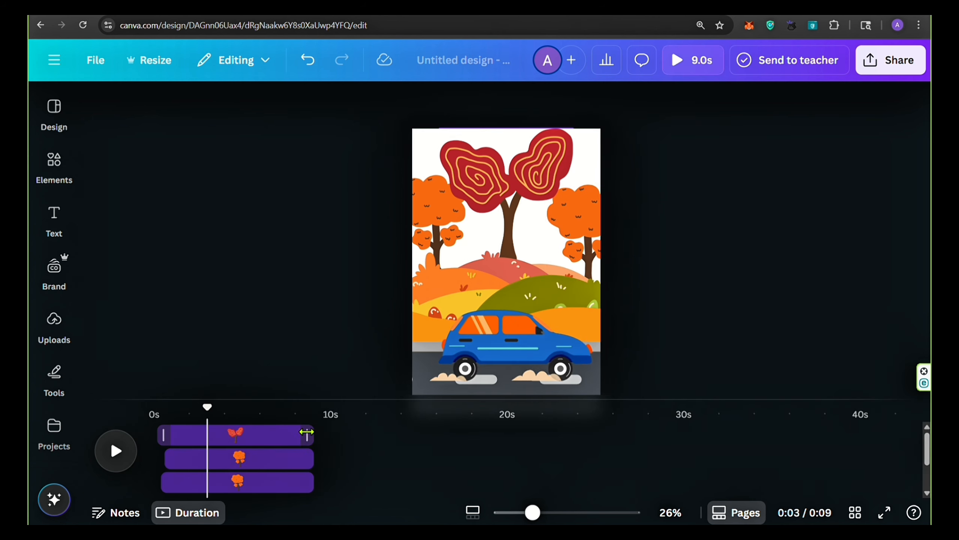
drag(313, 435, 207, 435)
click(221, 453)
drag(312, 458, 207, 458)
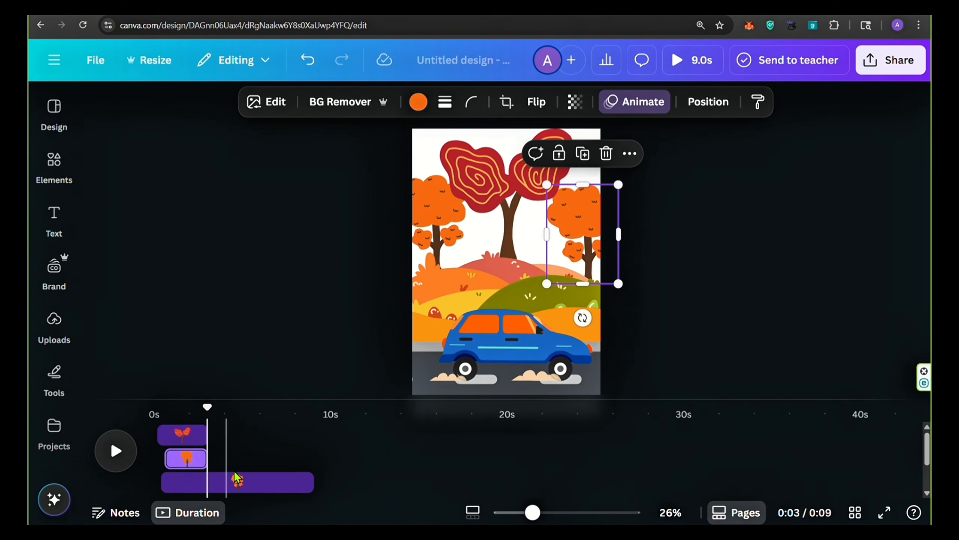
drag(313, 482, 207, 479)
Trim the orange ground's and the hills' clips to end at the 3-second mark, and play the scene from the start
click(429, 329)
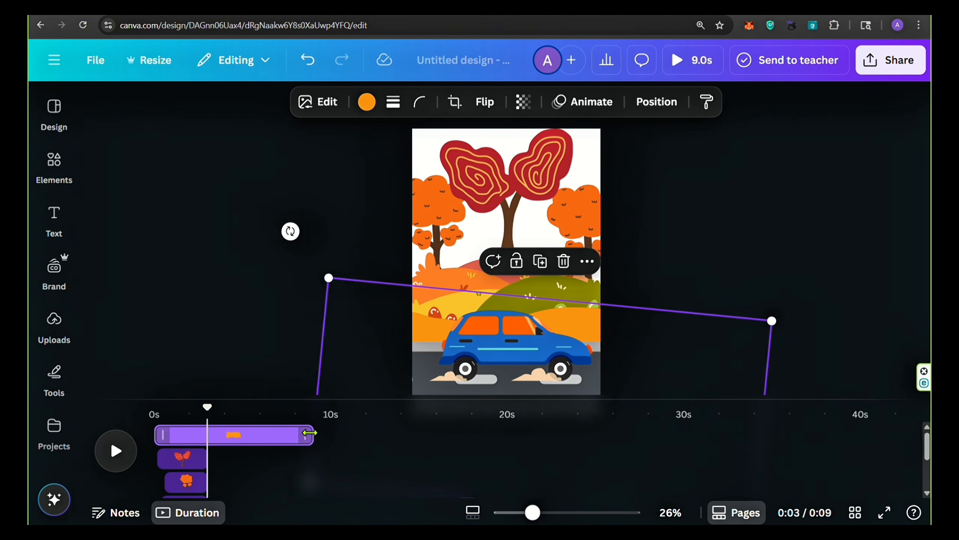
drag(312, 434, 207, 436)
click(441, 279)
drag(314, 458, 207, 458)
drag(199, 418, 155, 415)
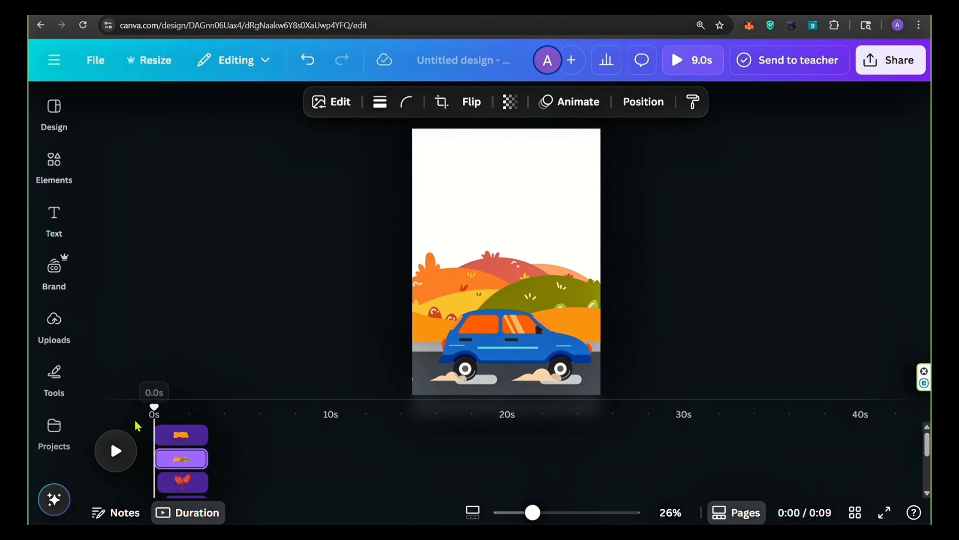
click(111, 455)
Search the elements library for "falling leaves" and show only the graphics
click(54, 221)
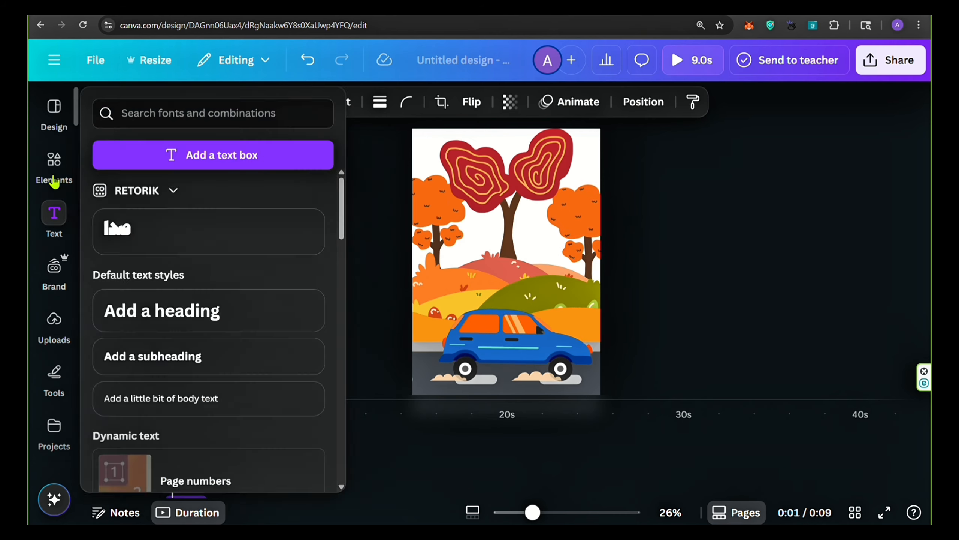
click(54, 166)
click(131, 108)
text(falli)
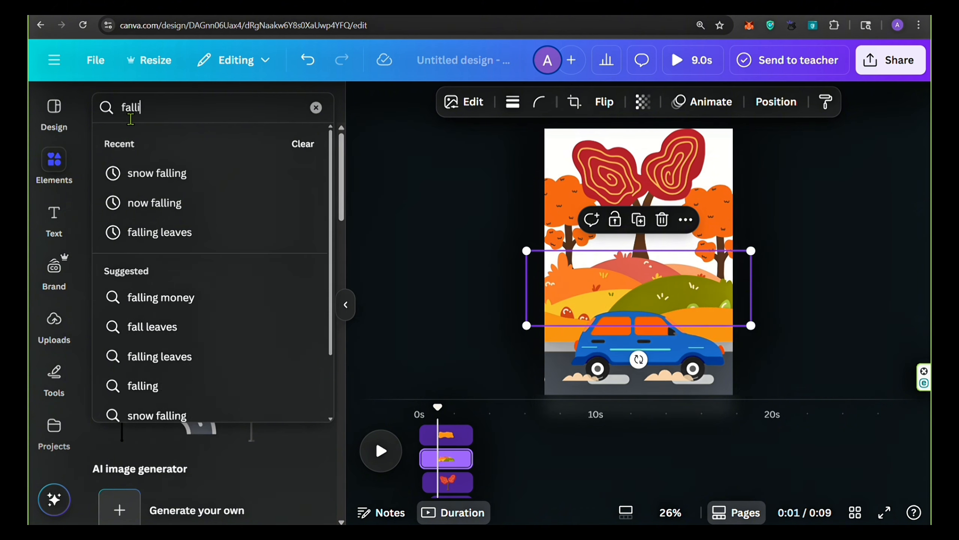
text(ng leaves)
key(Return)
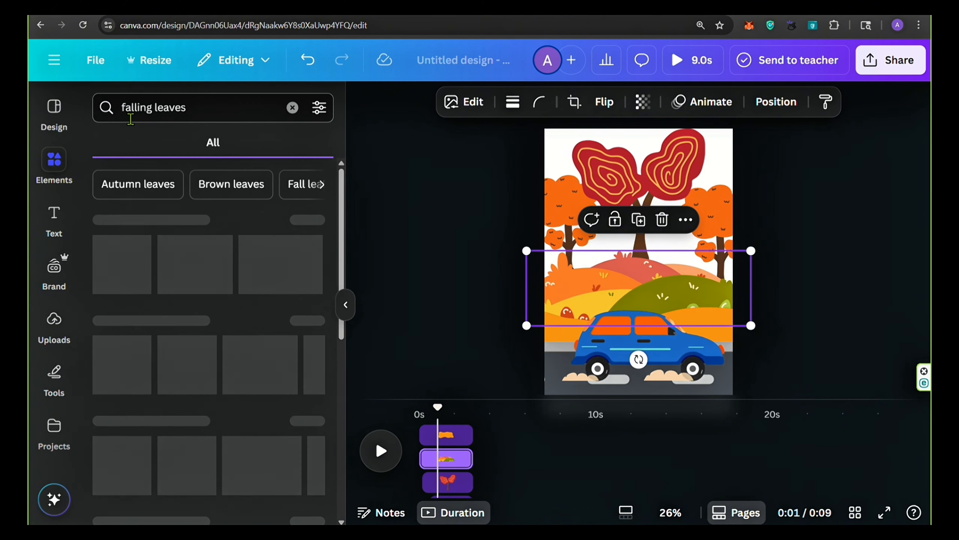
click(309, 220)
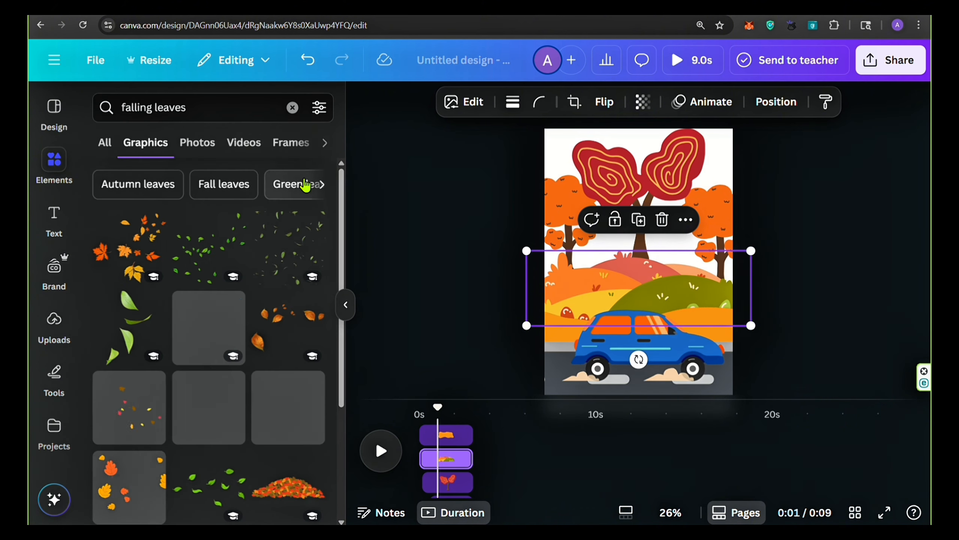
Filter the falling leaves graphics to free and animated ones
click(319, 107)
scroll(162, 309, down, 3)
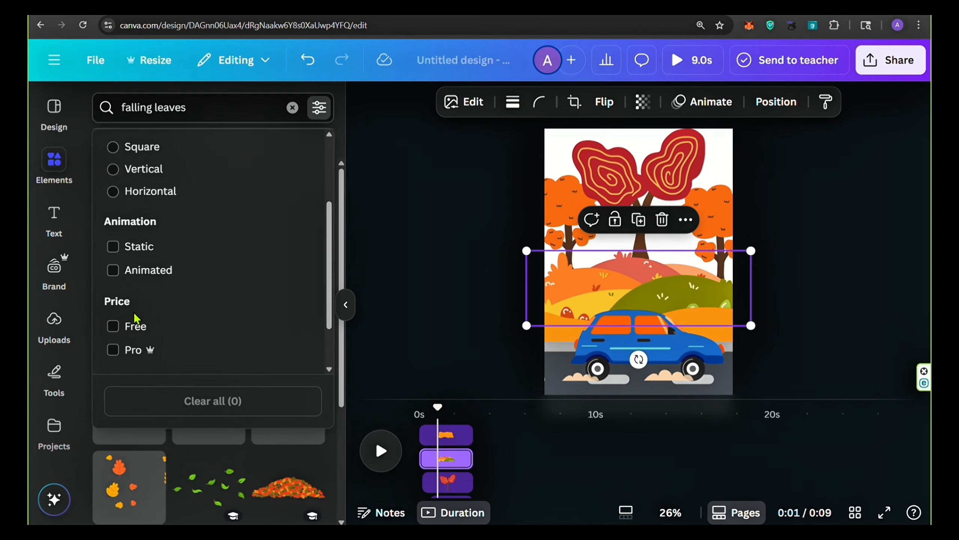
click(135, 324)
click(117, 270)
key(Escape)
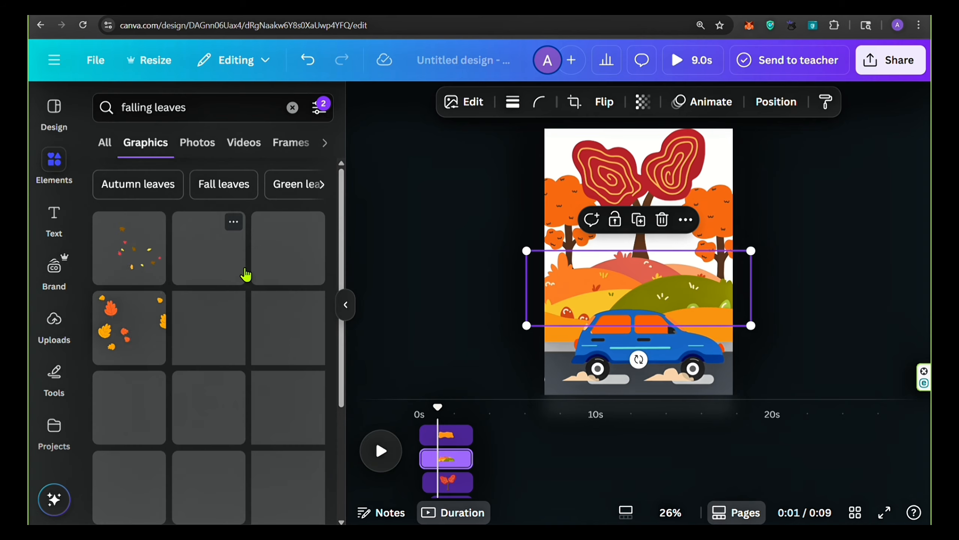
Add an animated falling leaves graphic to the page, enlarged and shifted to cover the whole scene
click(245, 269)
drag(624, 286, 605, 188)
drag(697, 214, 797, 393)
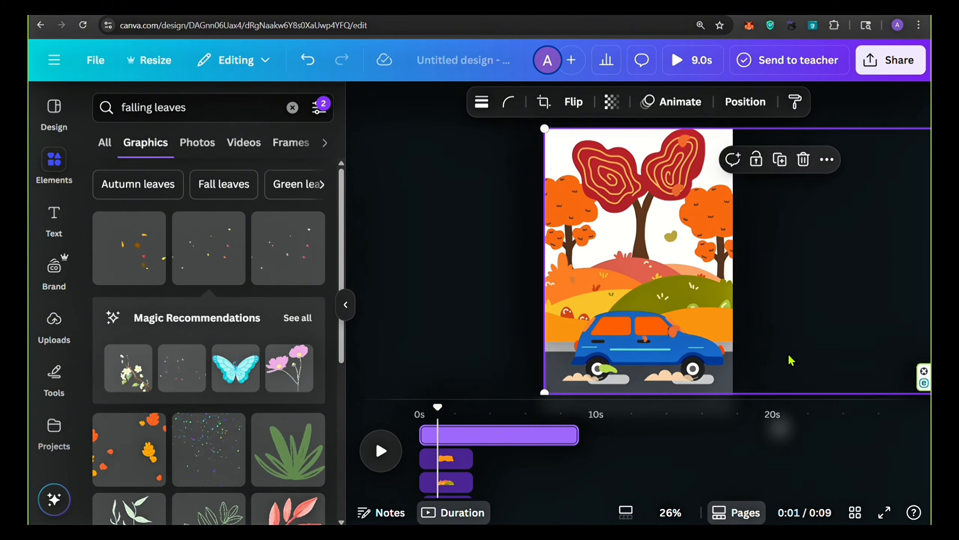
drag(780, 340, 707, 337)
drag(471, 394, 461, 398)
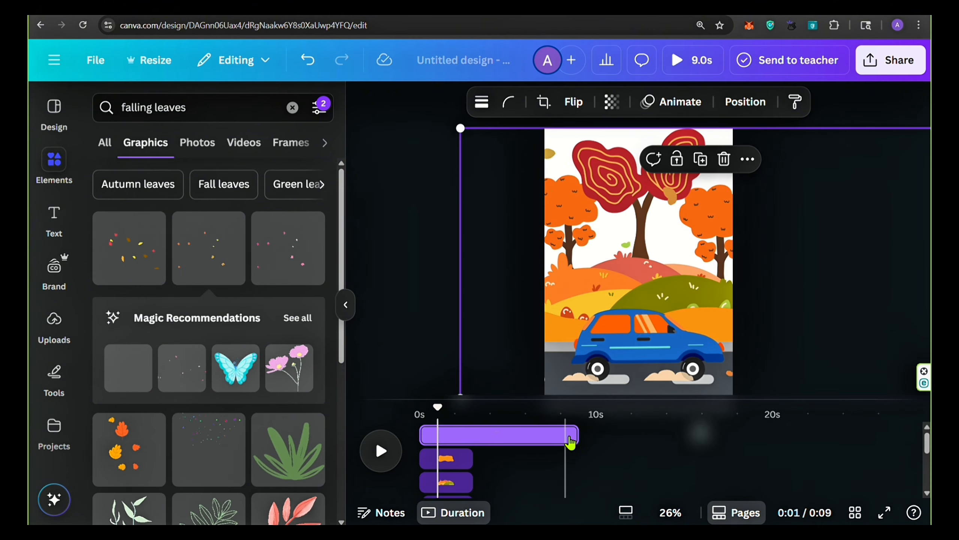
Trim the falling leaves clip to end at the 3-second mark and collapse the elements library
drag(571, 442, 470, 440)
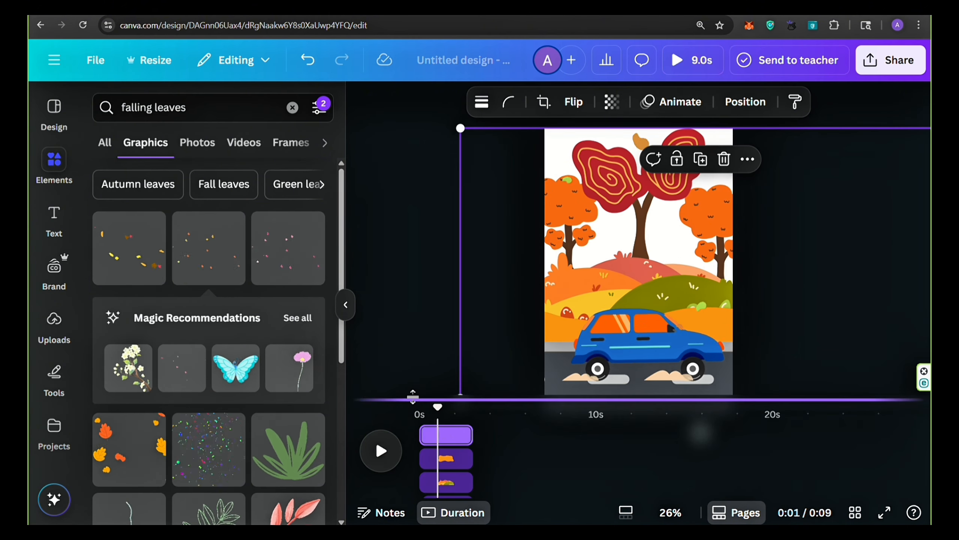
click(346, 304)
click(291, 306)
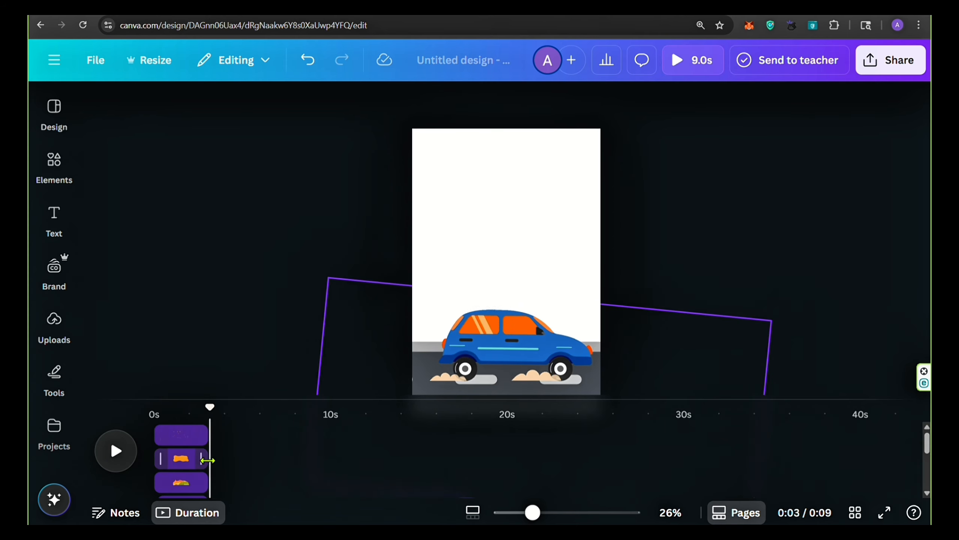
Nudge the orange ground slightly upward, duplicate it, and move the copy's clip to start at the 3-second mark
click(175, 458)
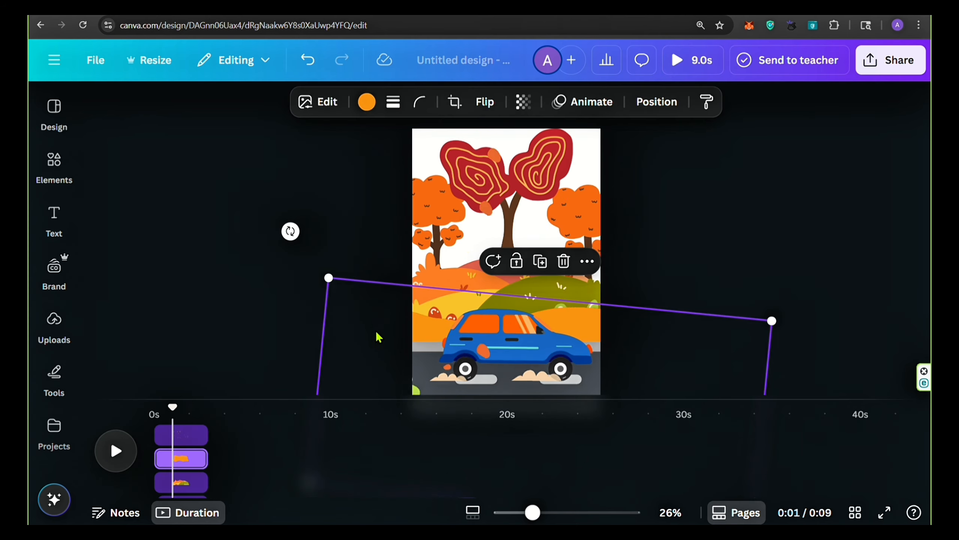
drag(379, 337, 382, 317)
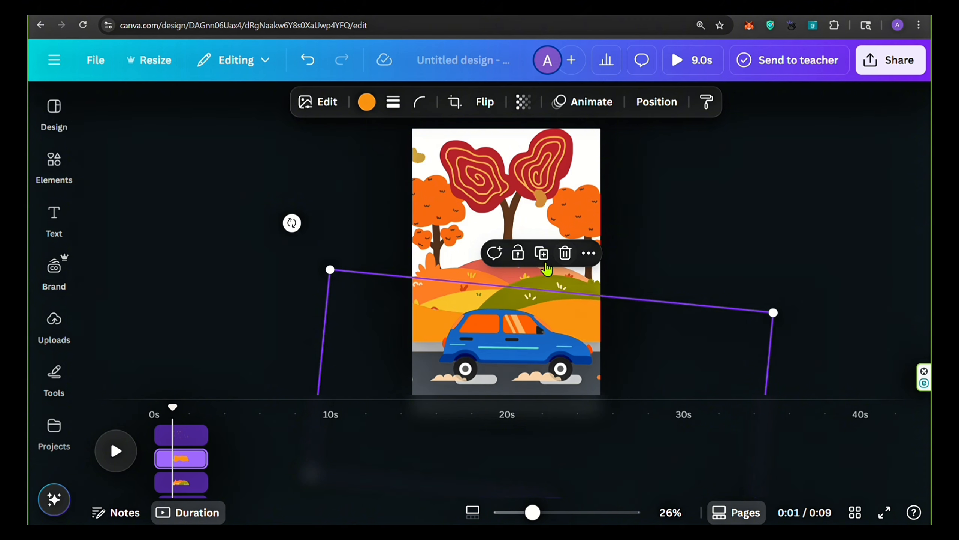
click(544, 257)
drag(185, 440, 229, 444)
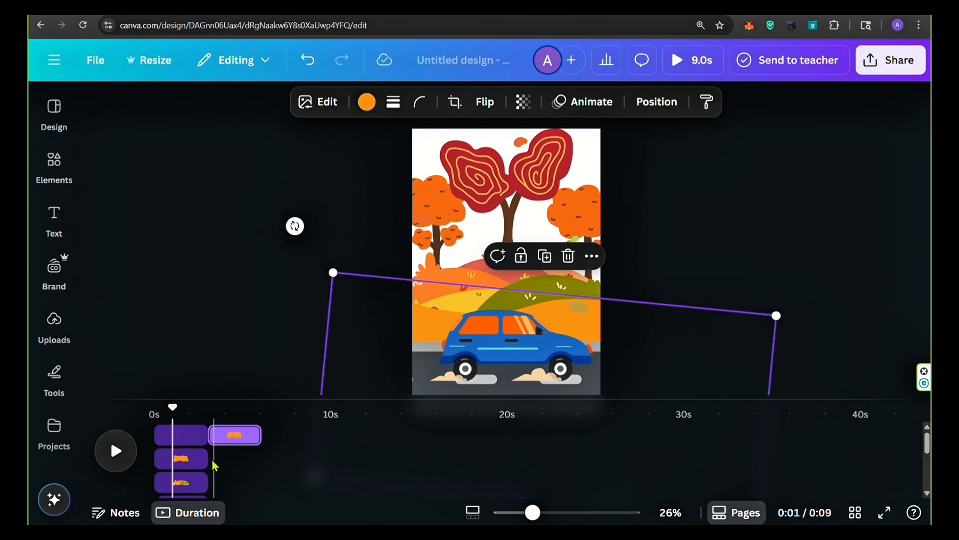
Duplicate the hills and move the copy's clip to start at the 3-second mark
click(184, 485)
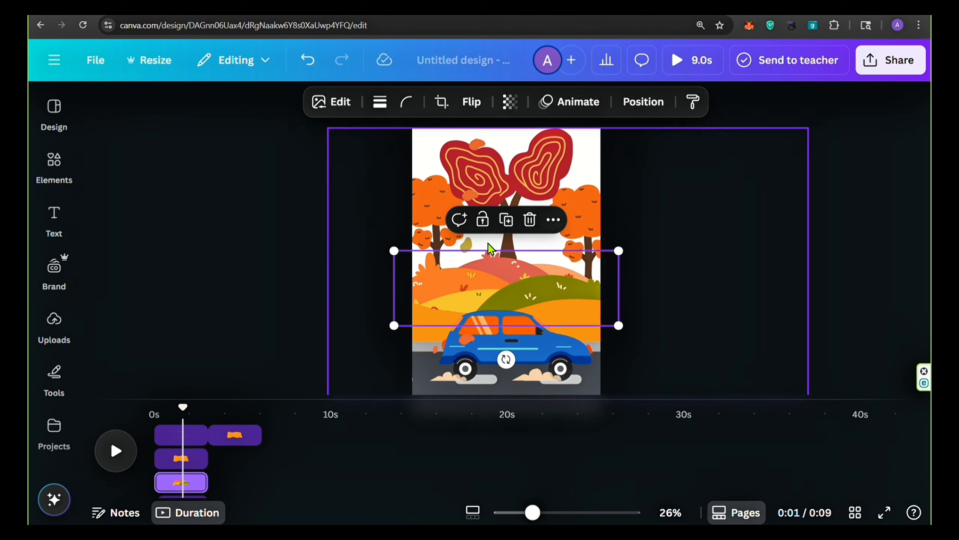
click(506, 220)
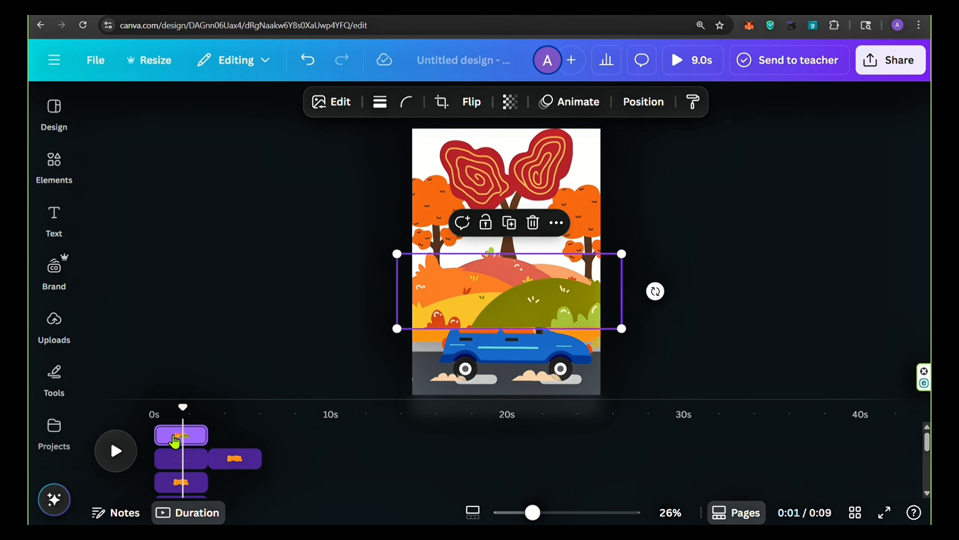
drag(173, 441, 226, 443)
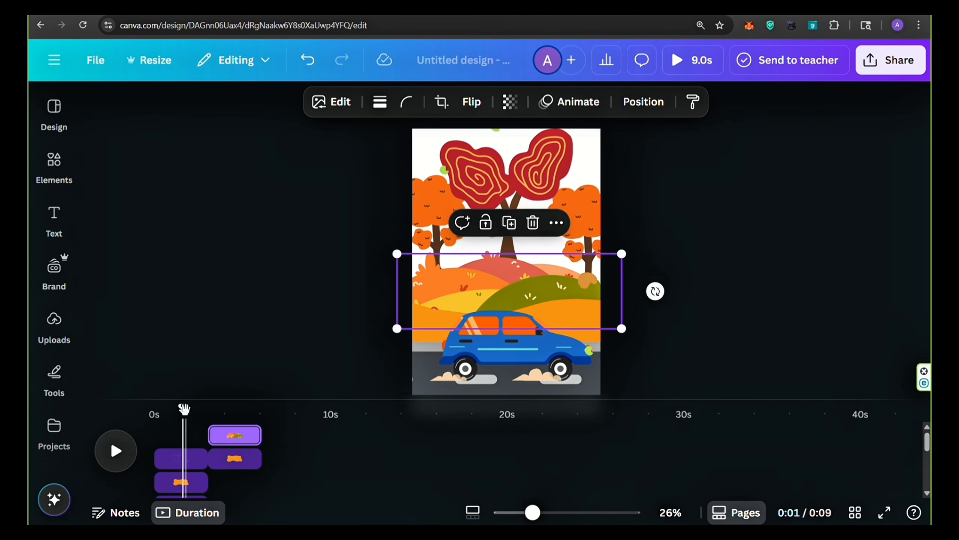
Recolor the duplicated ground in the second section to pale icy blue #D3FAFF
drag(183, 408, 200, 420)
click(237, 458)
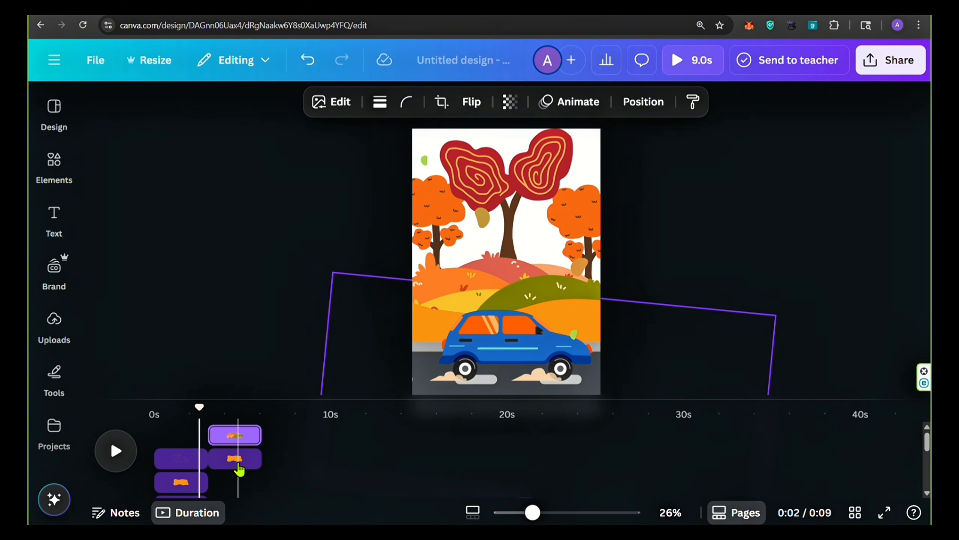
click(367, 102)
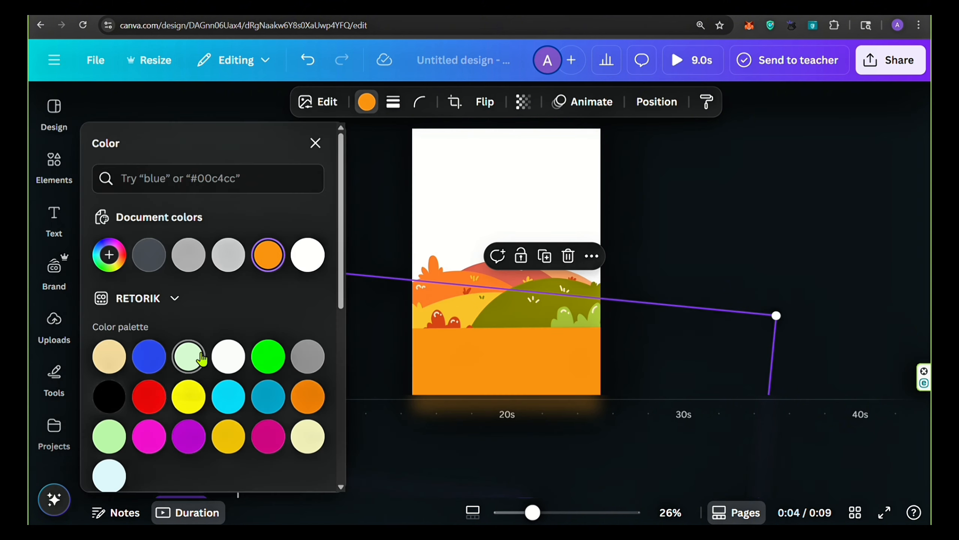
click(227, 397)
click(109, 266)
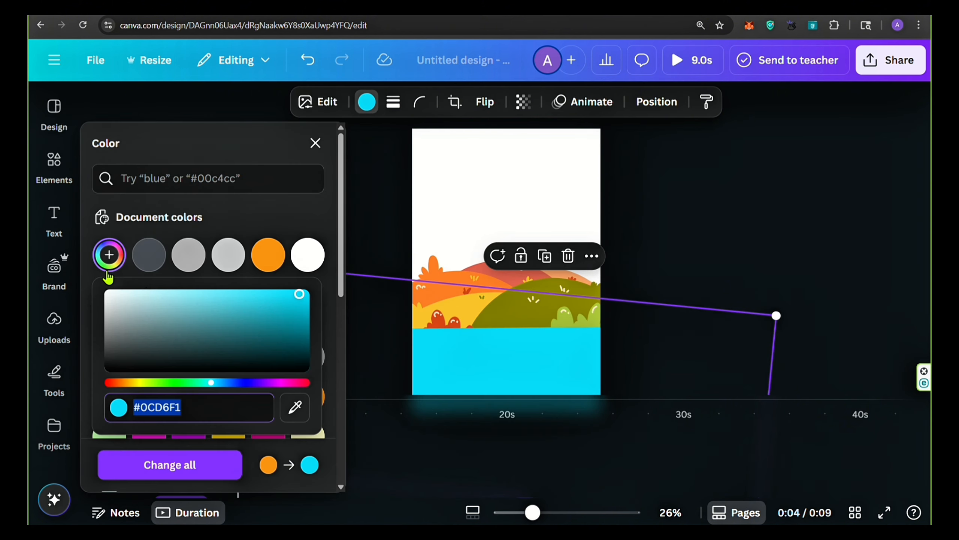
drag(301, 301, 160, 276)
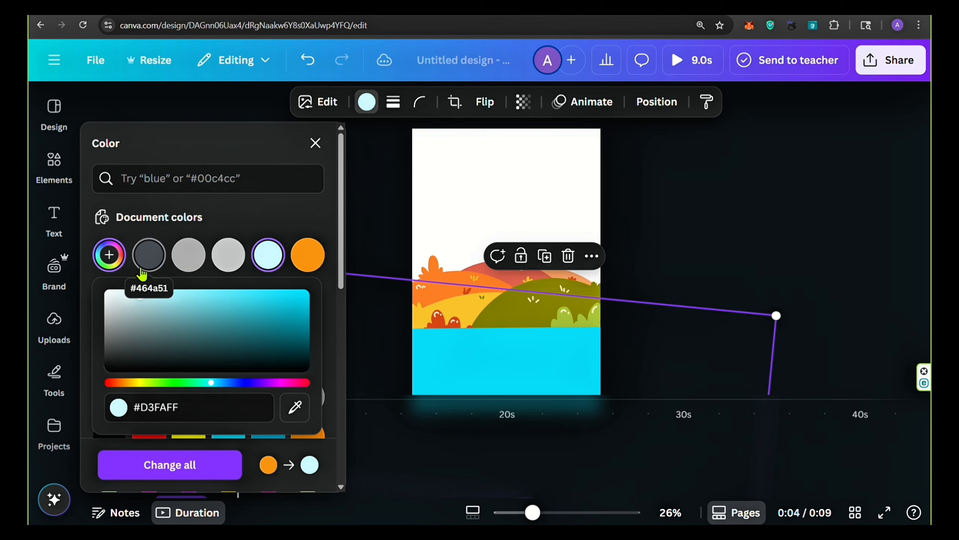
click(231, 211)
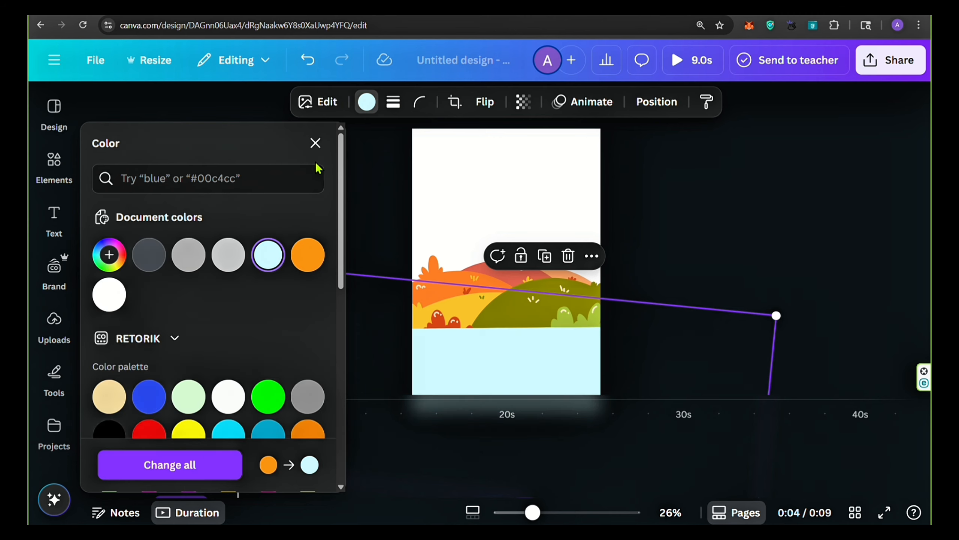
click(315, 142)
Apply the Duotone effect with the Custom option to the duplicated hills in the second section
click(443, 274)
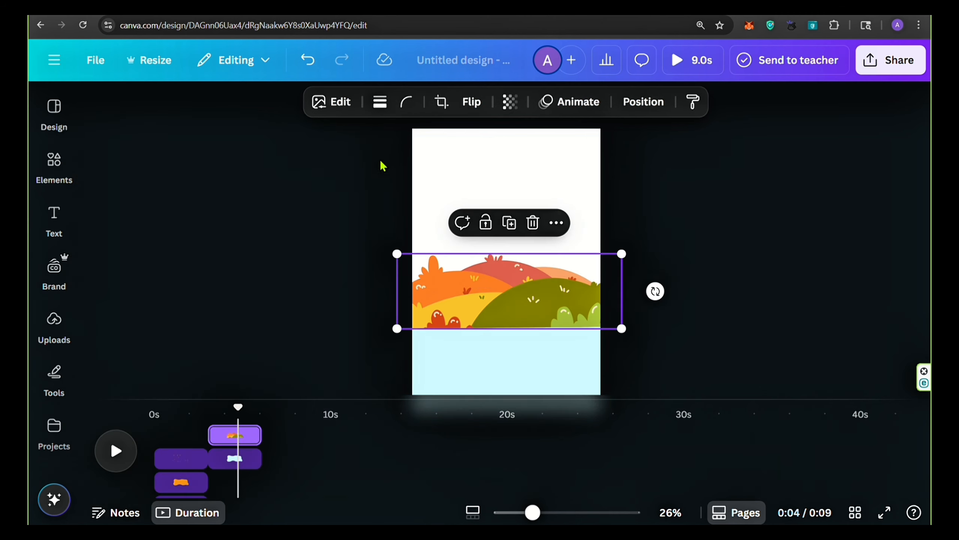
scroll(225, 255, down, 6)
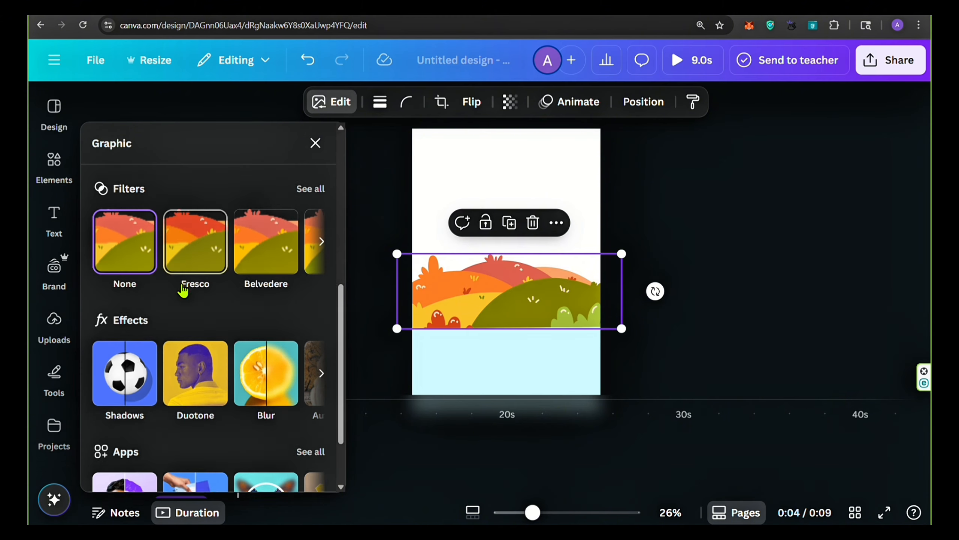
click(195, 342)
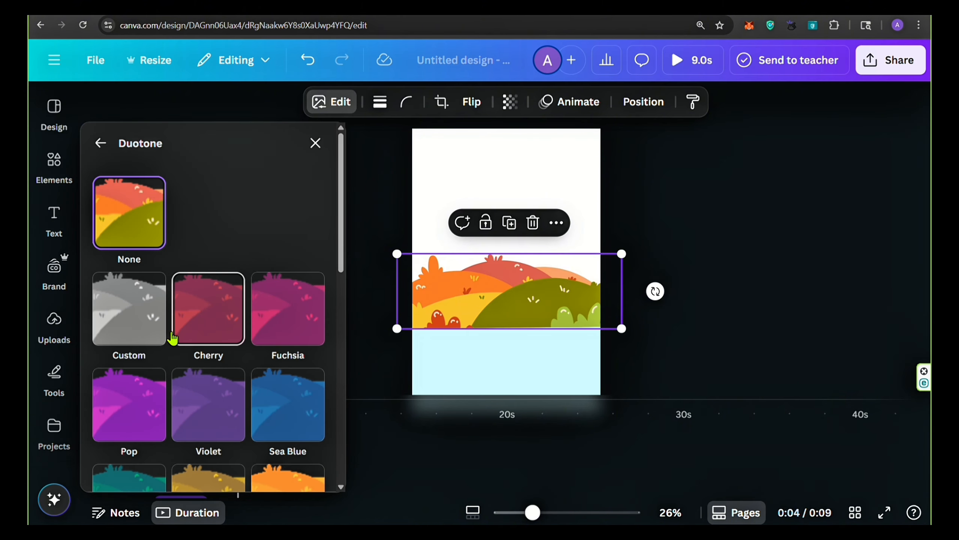
click(128, 321)
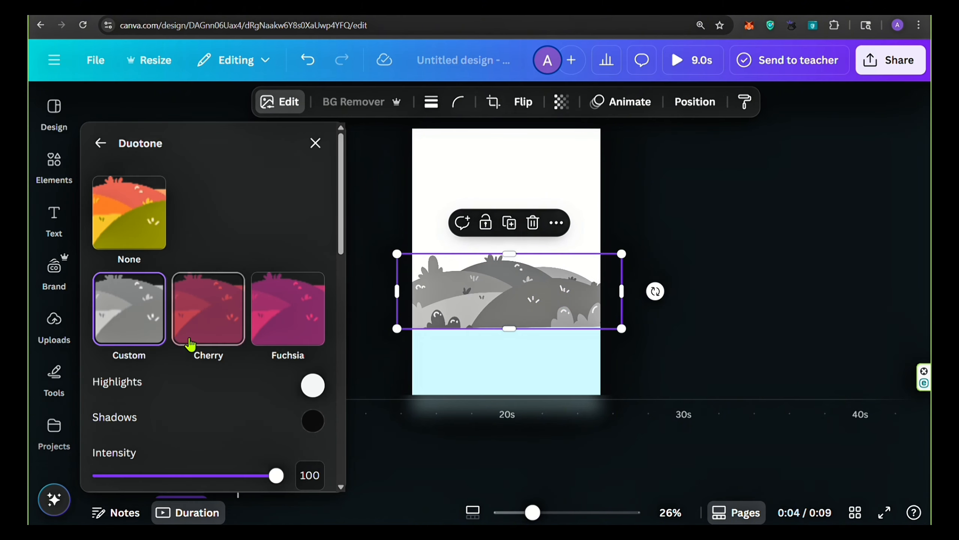
Set the duotone shadows color of the second section's hills to muted icy blue #ACD0D4, starting from the ground's sampled color
click(317, 429)
click(510, 377)
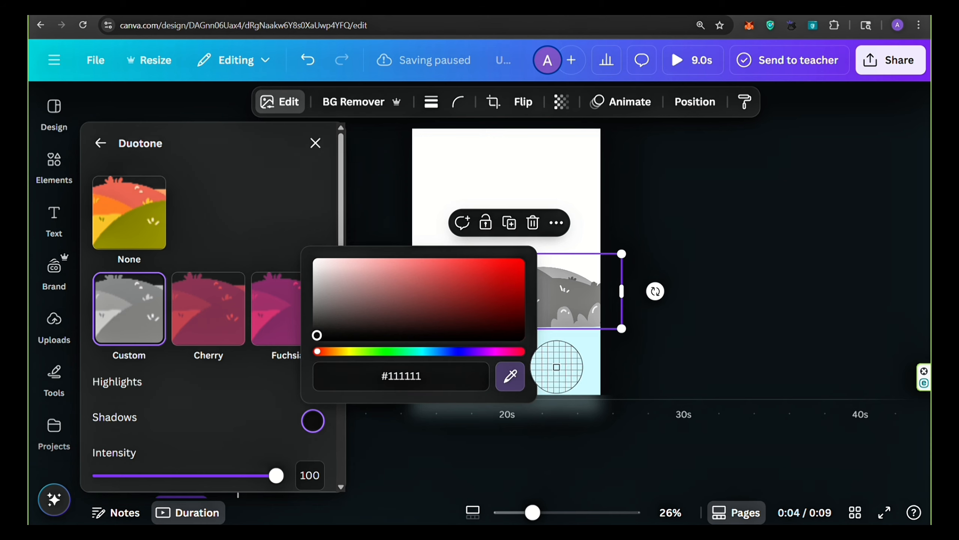
click(570, 368)
drag(347, 262, 354, 272)
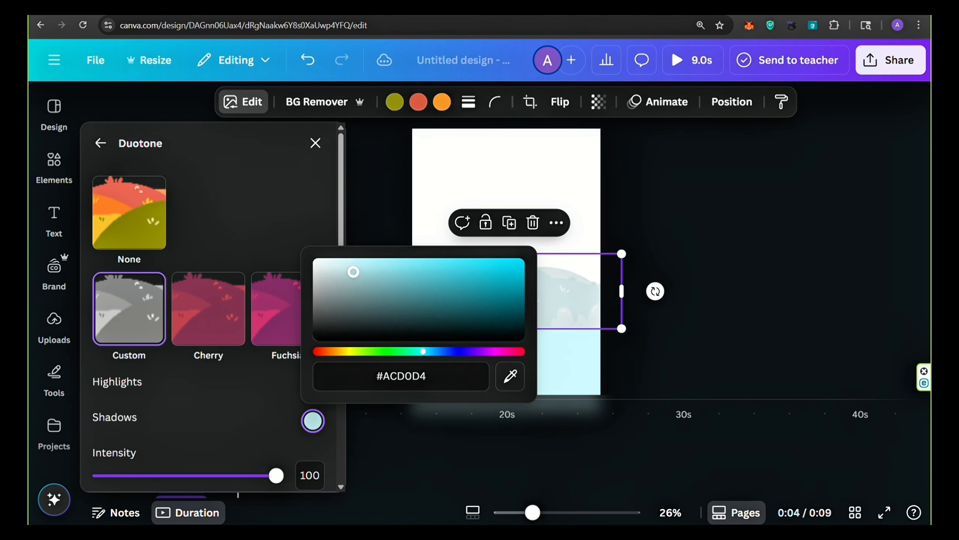
click(359, 217)
click(443, 295)
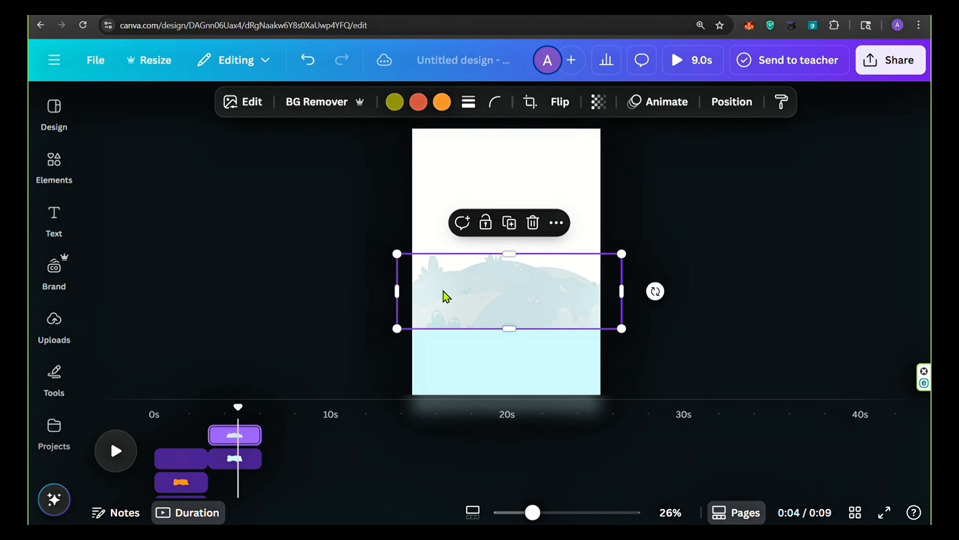
Reorder the layers so the winter hills sit behind the icy ground and both lie directly beneath the car
click(714, 108)
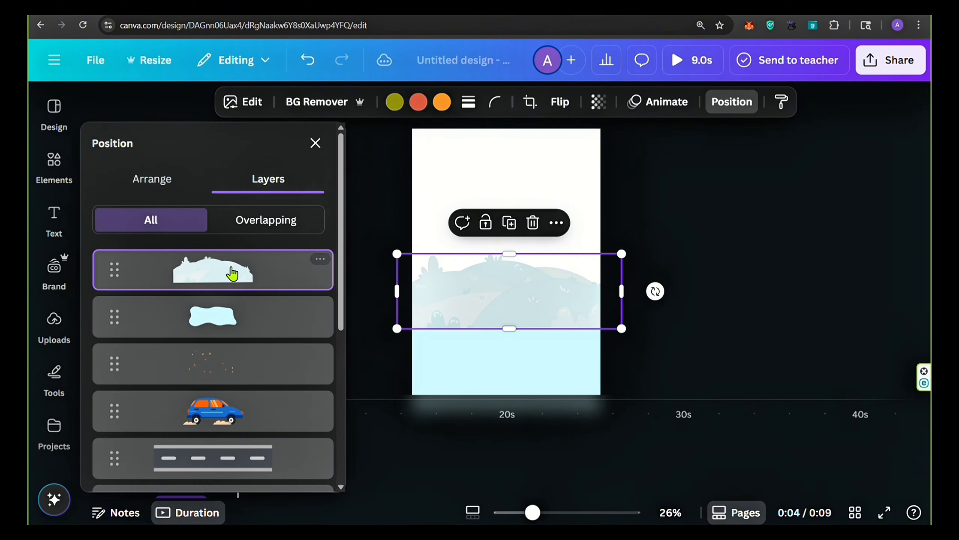
drag(232, 272, 248, 301)
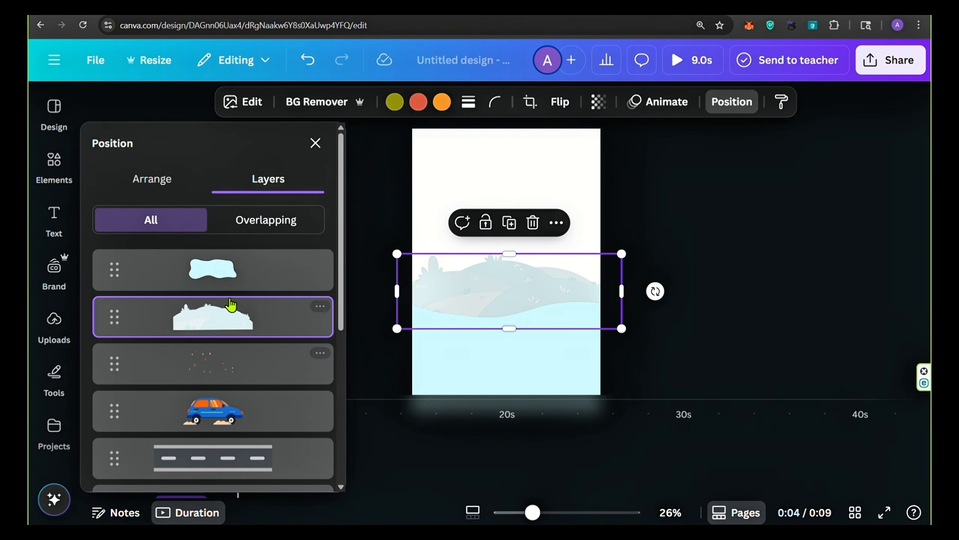
click(236, 281)
shift+click(235, 308)
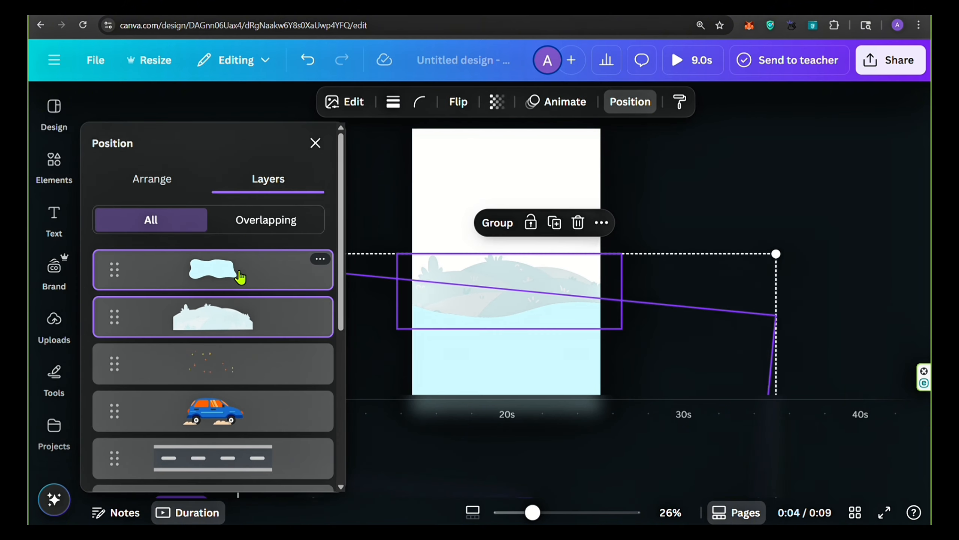
drag(241, 275, 244, 411)
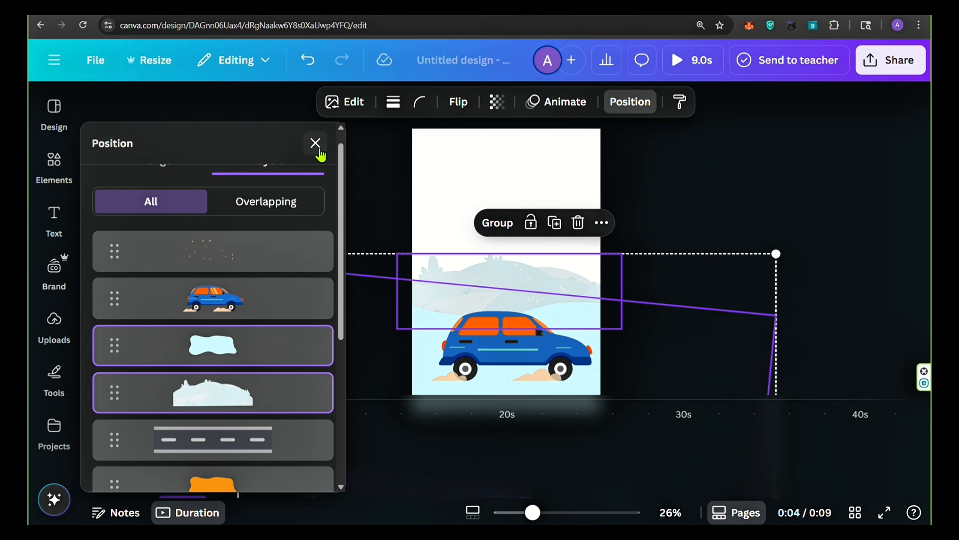
click(316, 144)
click(214, 225)
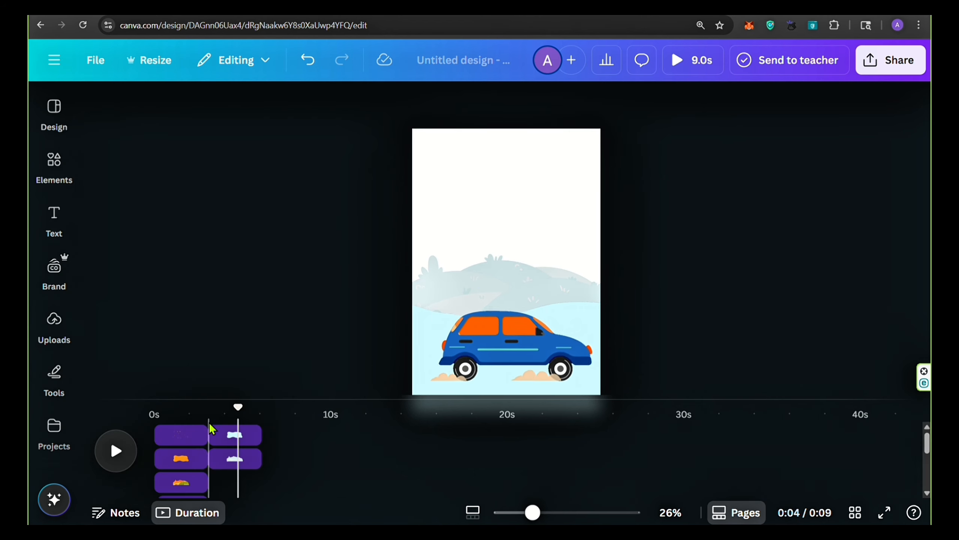
Give the orange ground a Wipe animation on exit with the direction set to left
drag(238, 407, 182, 407)
click(181, 458)
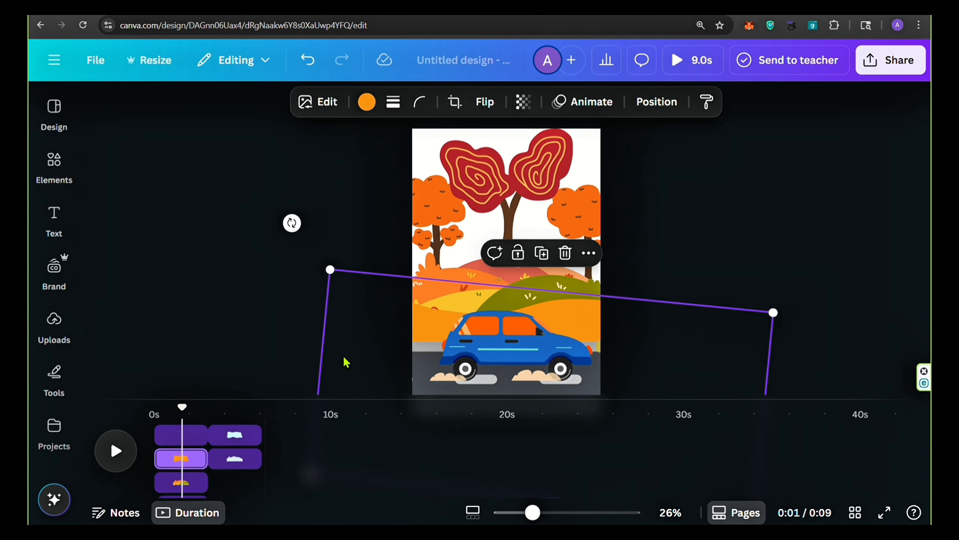
click(595, 101)
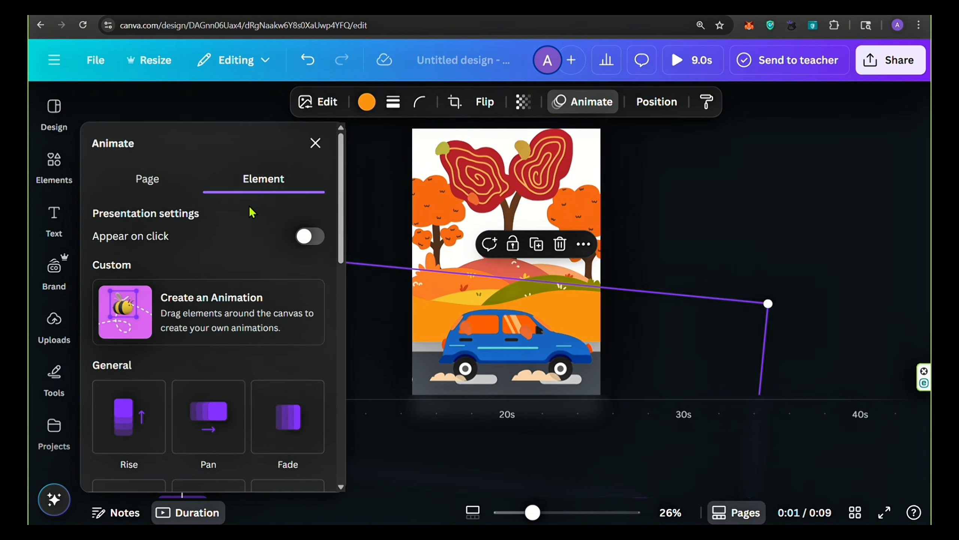
scroll(242, 313, down, 5)
click(220, 238)
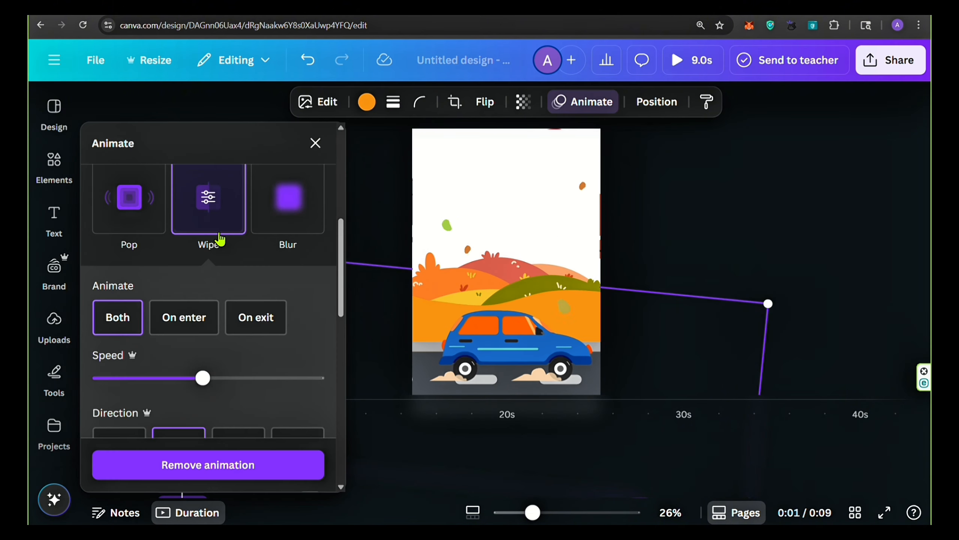
click(242, 325)
scroll(227, 359, down, 2)
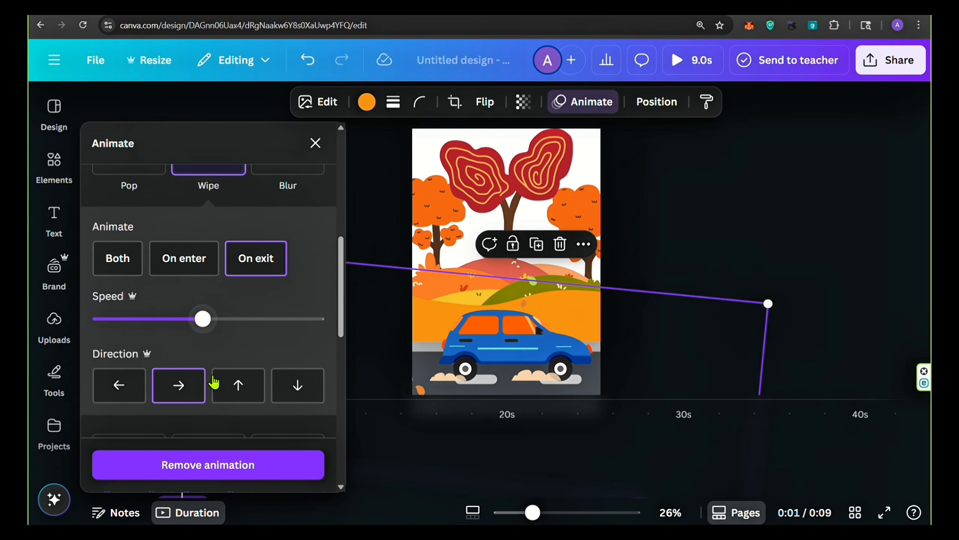
click(115, 385)
click(317, 151)
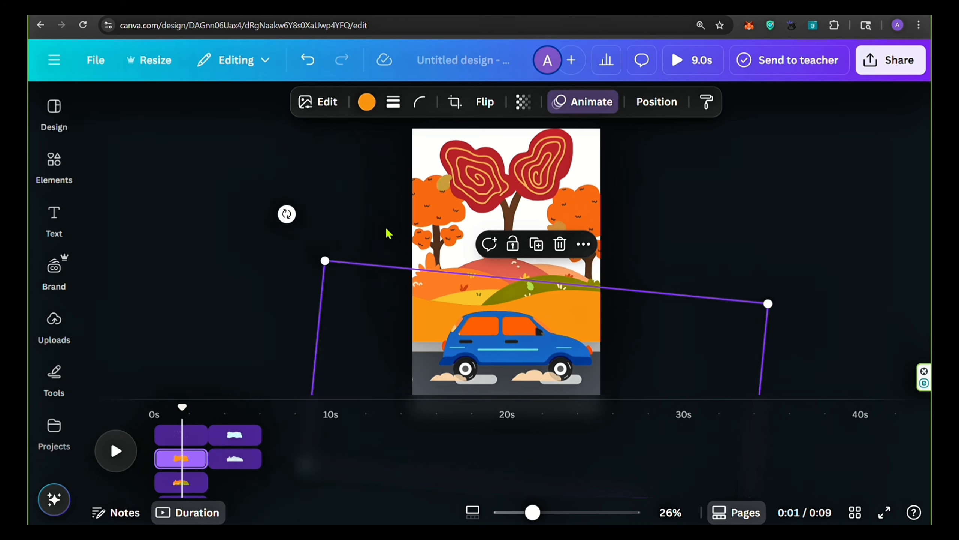
Give the autumn hills a Wipe animation on exit with the direction set to right
click(365, 348)
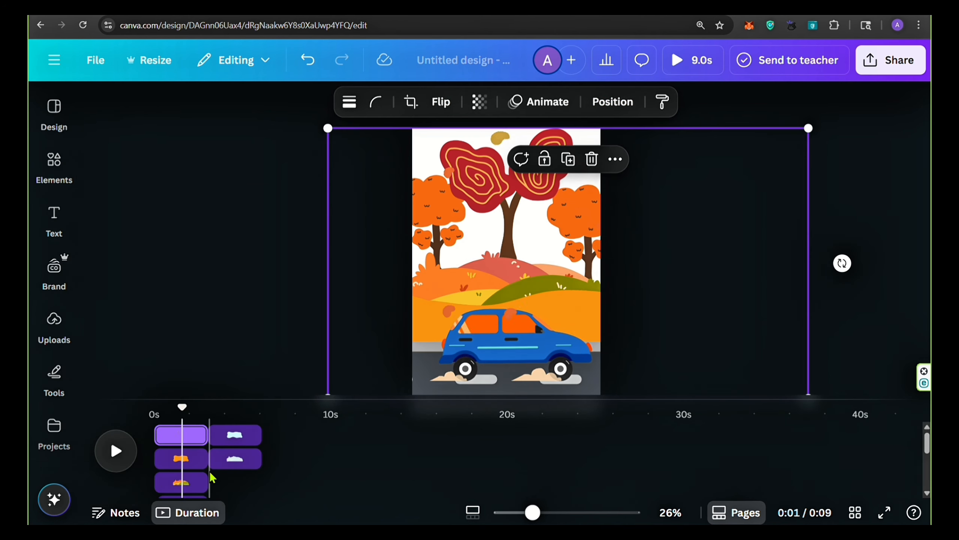
click(178, 483)
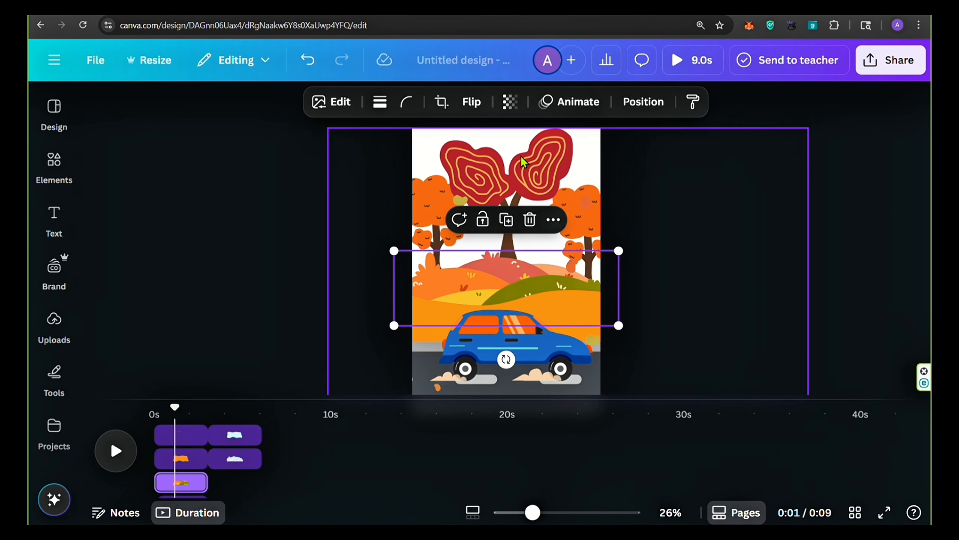
click(562, 102)
scroll(227, 303, down, 4)
click(208, 234)
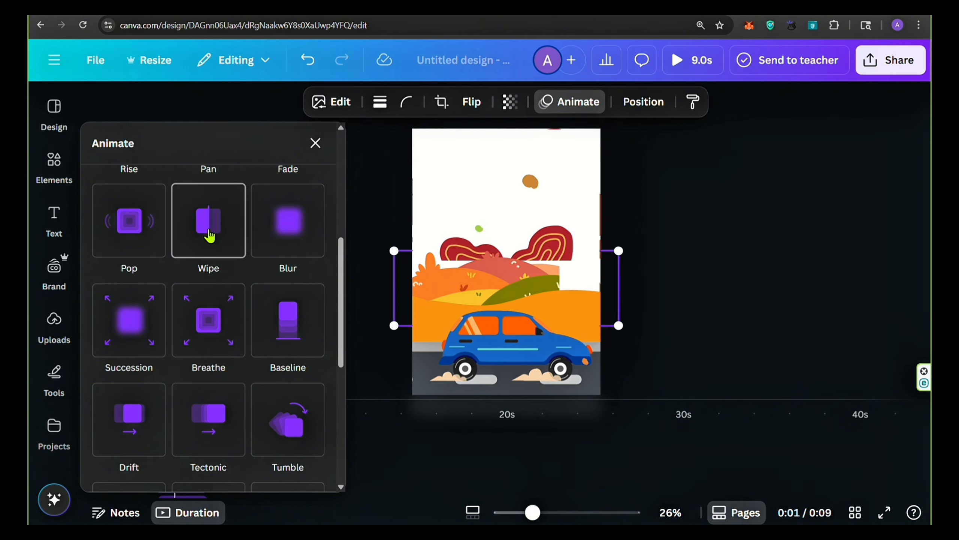
click(255, 319)
scroll(256, 349, down, 3)
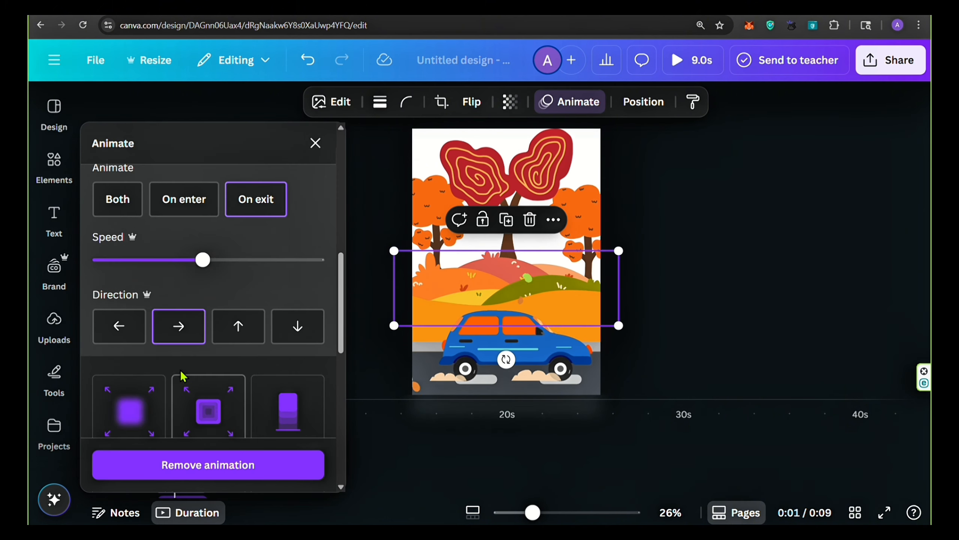
click(129, 331)
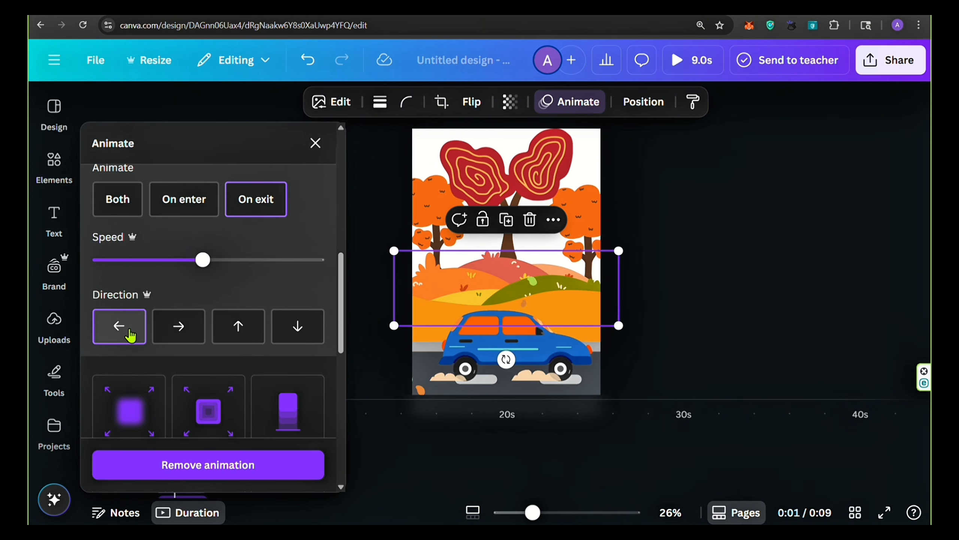
click(180, 334)
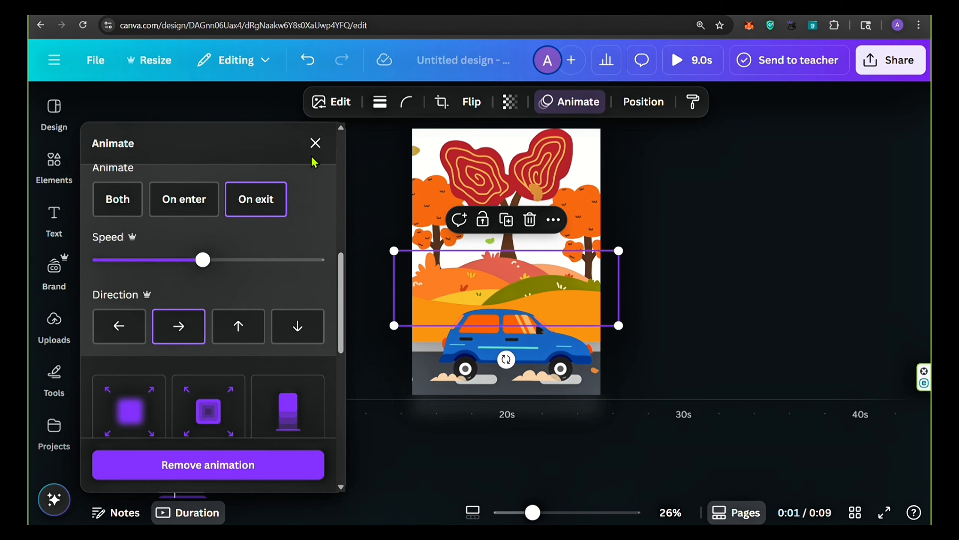
click(316, 143)
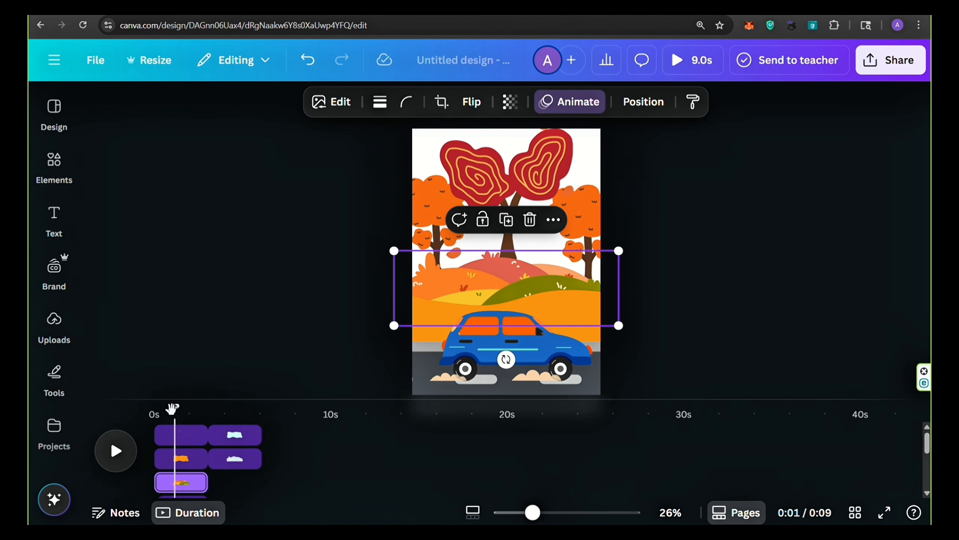
Reorder the layers so the road sits above the icy ground and the falling leaves lie below the winter hills
drag(172, 408, 212, 416)
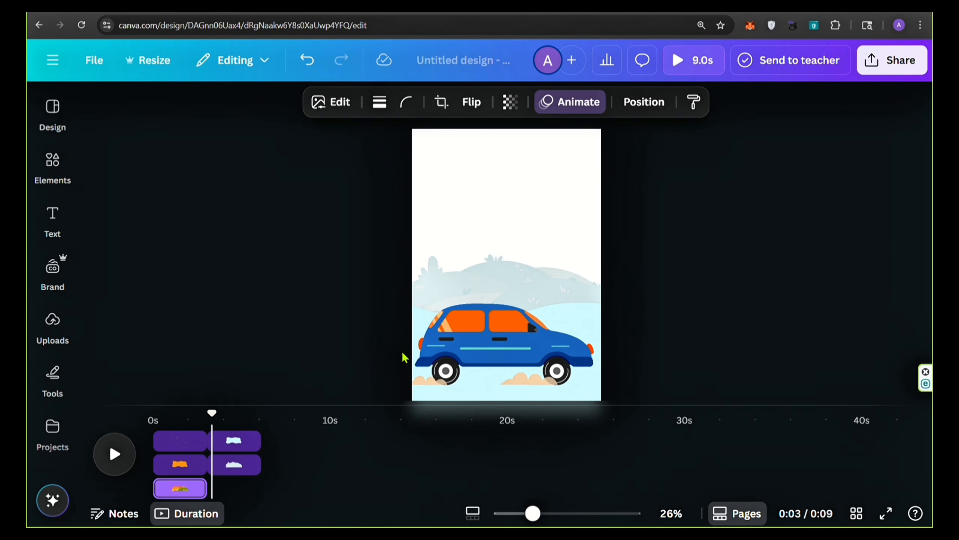
click(644, 101)
click(286, 193)
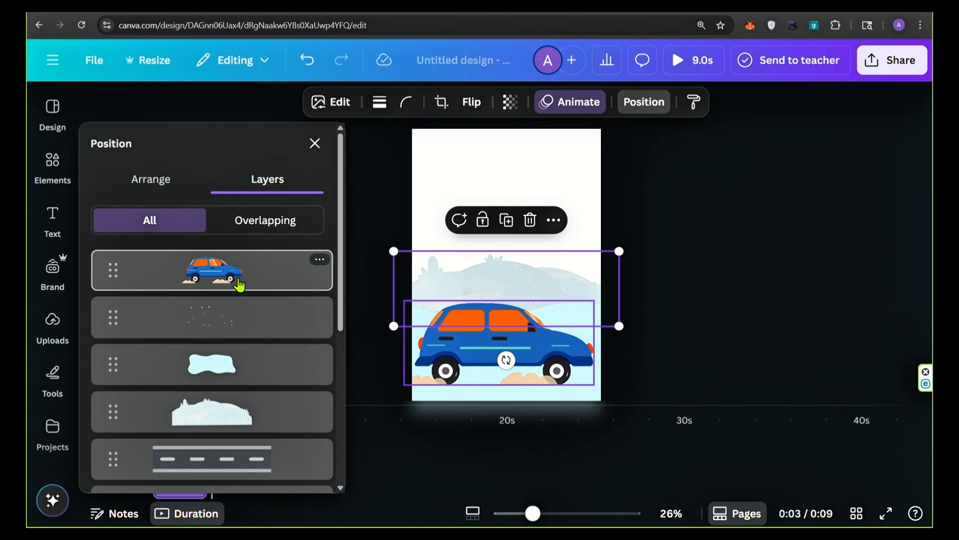
drag(227, 458, 243, 375)
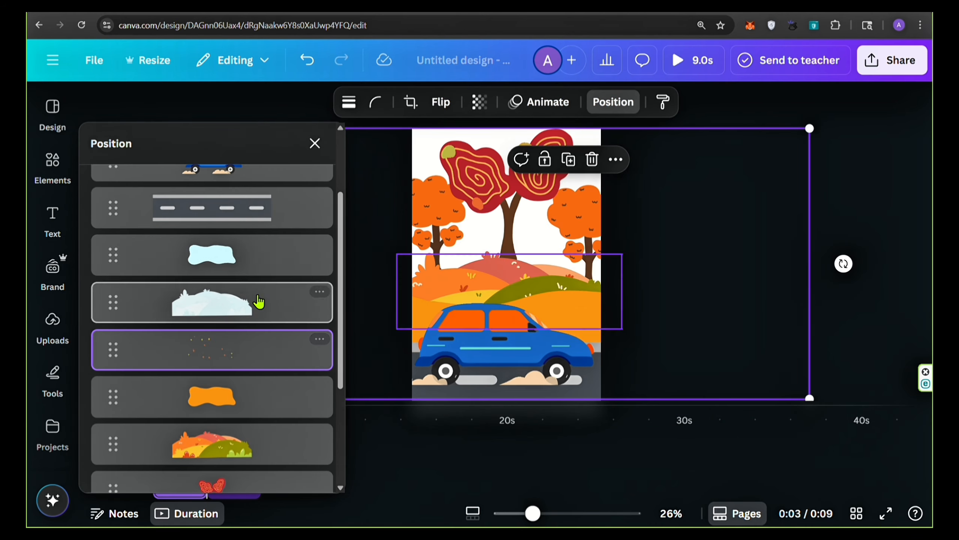
click(315, 144)
Add the bare winter tree and the snow-covered tree from the recently used elements to the winter section
mouse_move(204, 416)
mouse_down()
mouse_move(194, 414)
mouse_move(210, 417)
mouse_up()
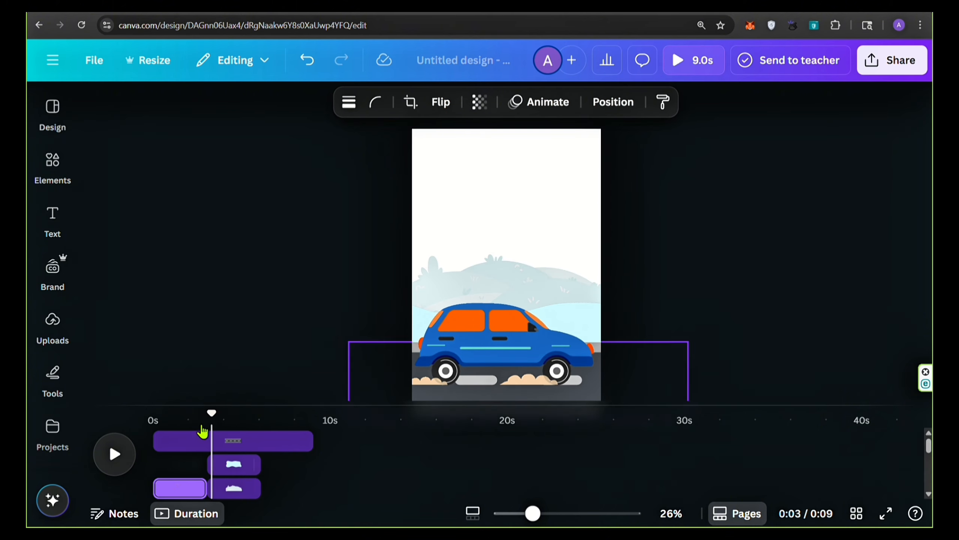
click(57, 178)
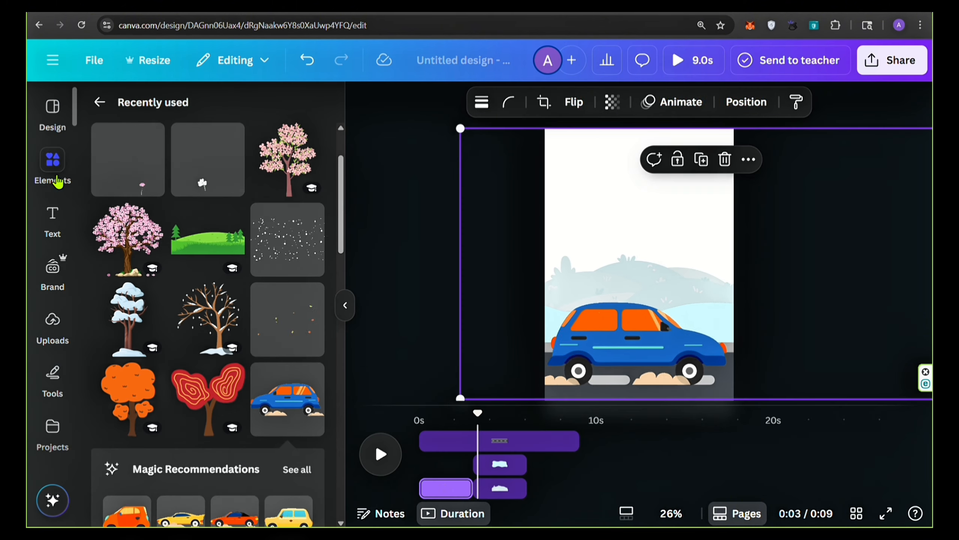
click(184, 333)
click(129, 318)
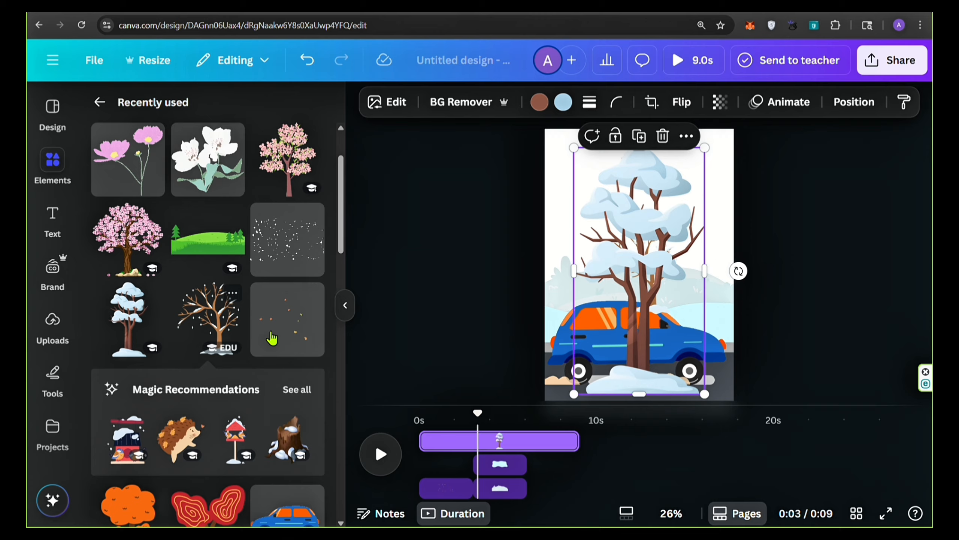
click(344, 305)
Trim both winter tree clips to start at the 3-second mark and end with the winter ground clip, shrinking the snow-covered tree
drag(167, 444, 210, 445)
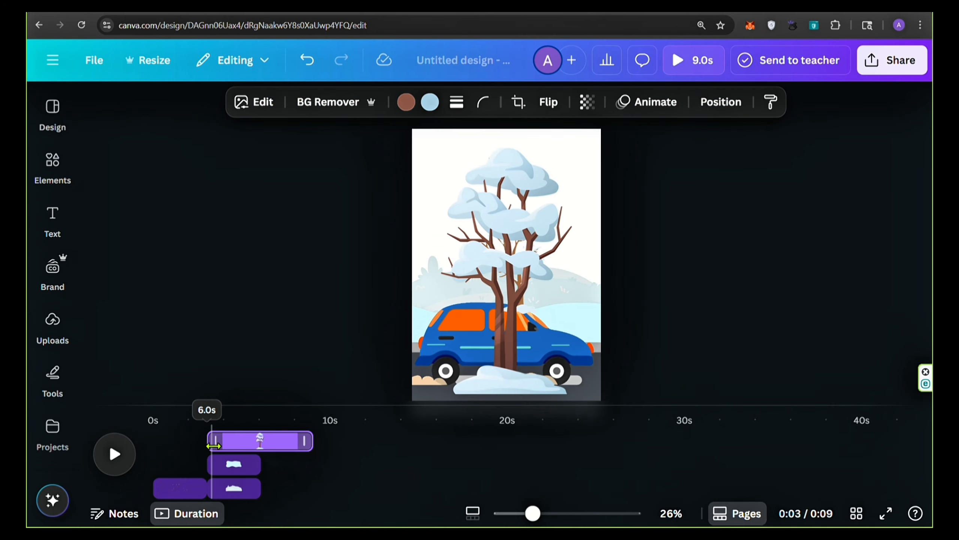
drag(309, 445, 260, 442)
drag(441, 394, 520, 250)
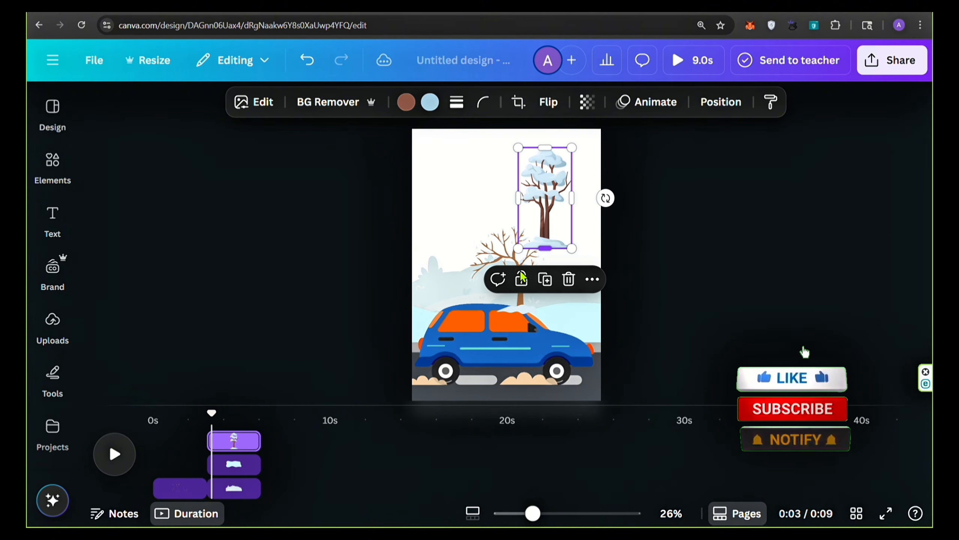
click(520, 301)
drag(160, 461, 208, 462)
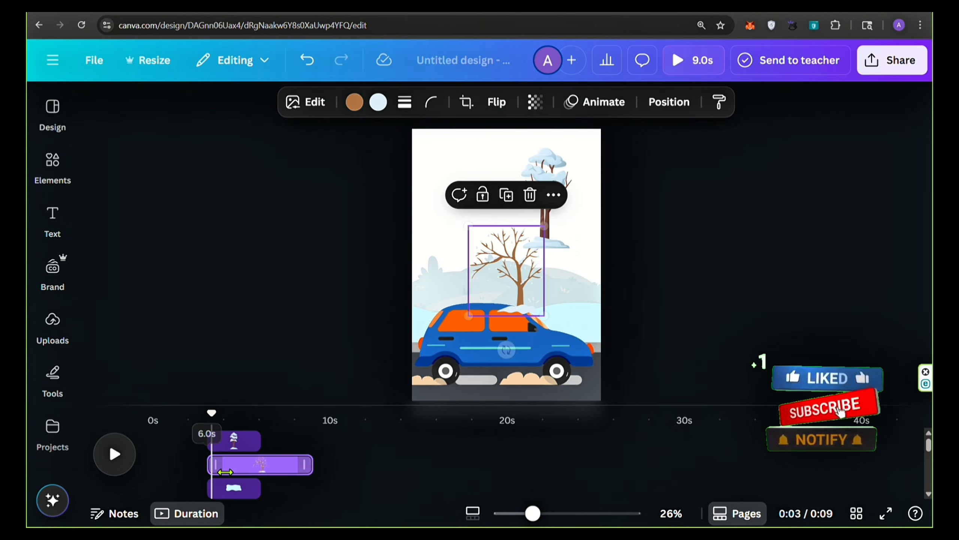
drag(305, 464, 261, 464)
Place the bare tree at the page's left edge above the hills, and center and enlarge the snow-covered tree
drag(508, 280, 433, 233)
drag(555, 224, 519, 238)
drag(534, 160, 544, 136)
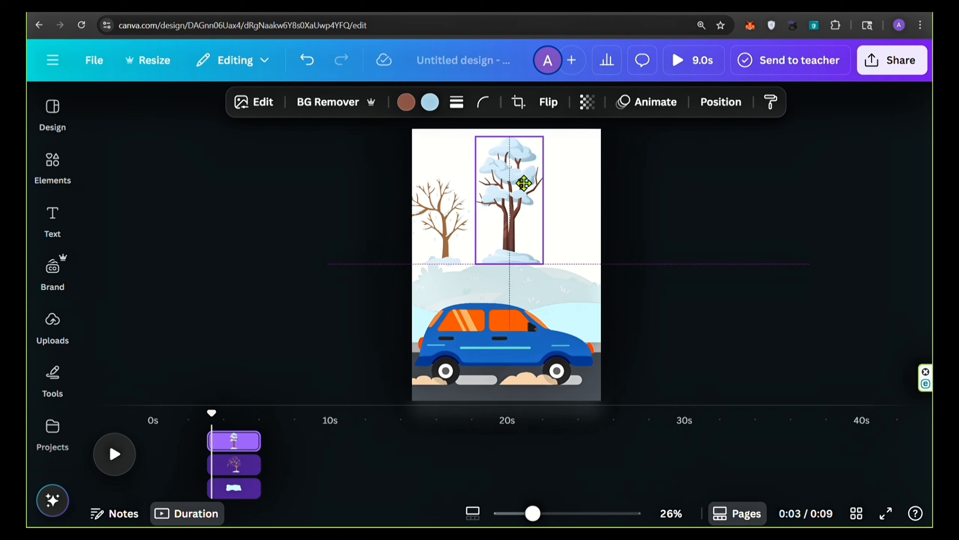
Duplicate the bare tree, place the copy at the page's right edge, and flip it horizontally
drag(450, 213, 584, 239)
key(ctrl+d)
click(497, 101)
click(525, 148)
Move the snow-covered tree and both bare trees together beneath the snowy hills in the layer order
click(669, 102)
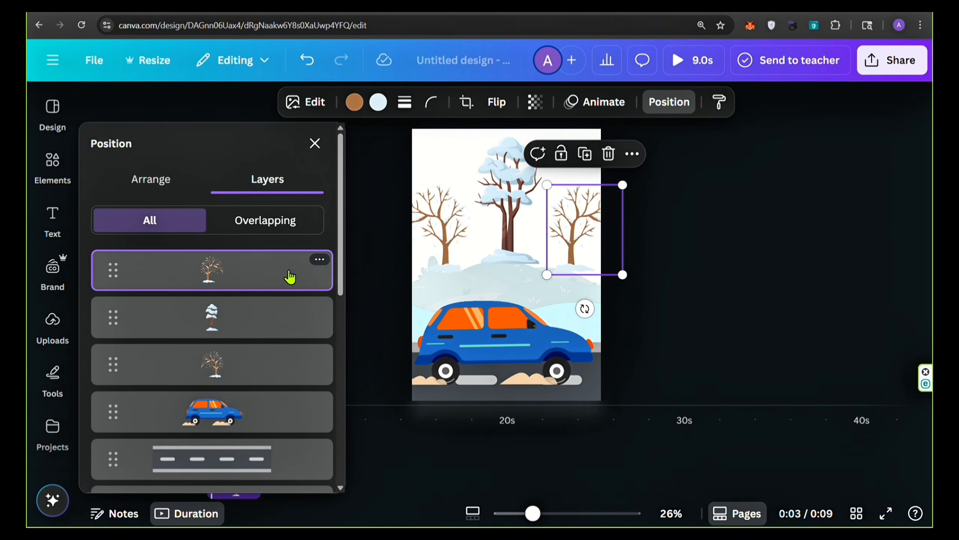
shift+click(268, 325)
scroll(260, 328, down, 1)
shift+click(257, 328)
drag(257, 328, 252, 397)
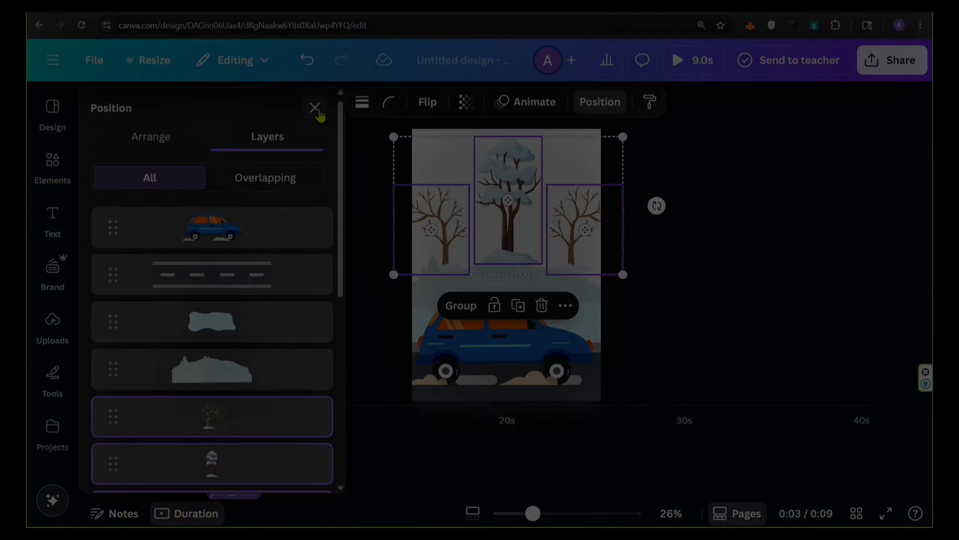
click(315, 108)
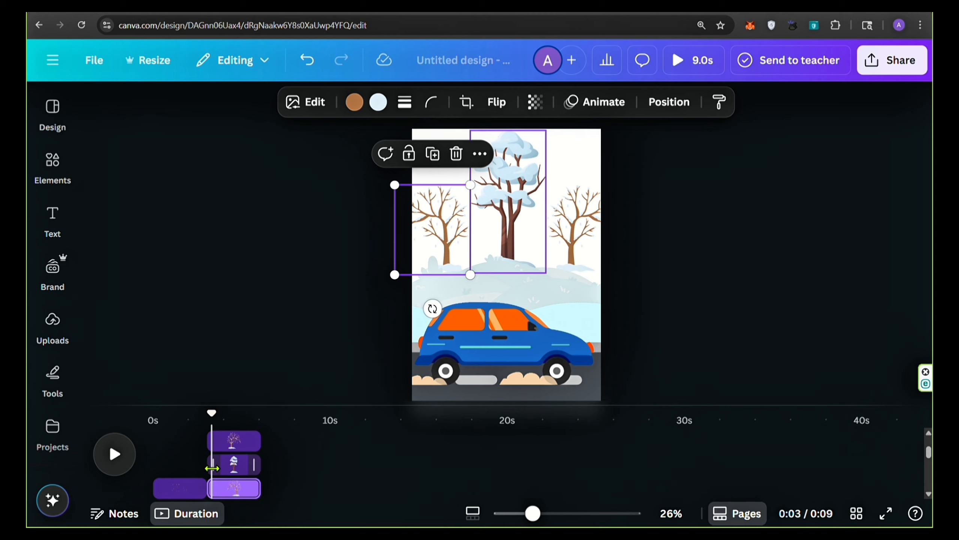
Trim the three winter tree clips to staggered starts just after the 3-second mark: center tree first, right tree second, left tree last
drag(212, 469, 211, 419)
click(436, 239)
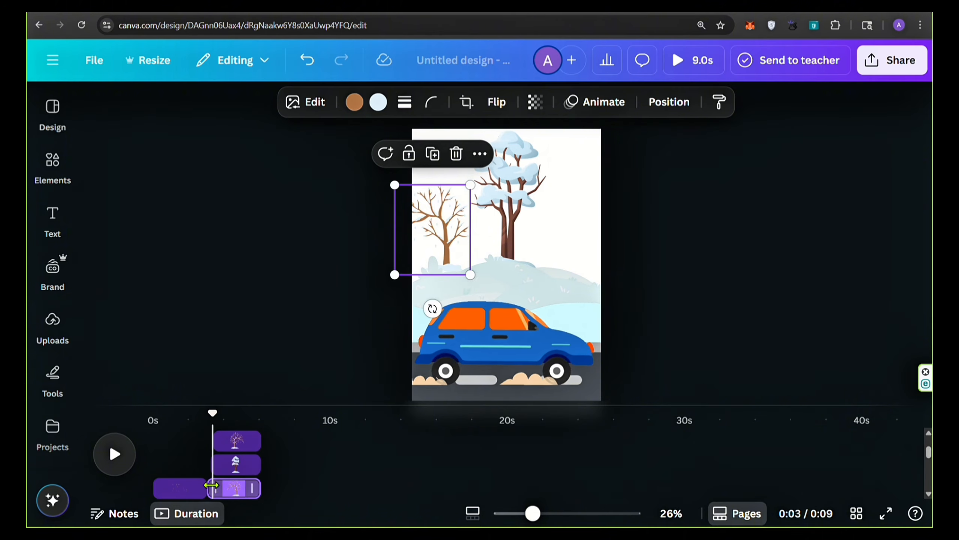
drag(211, 485, 214, 488)
drag(212, 413, 211, 416)
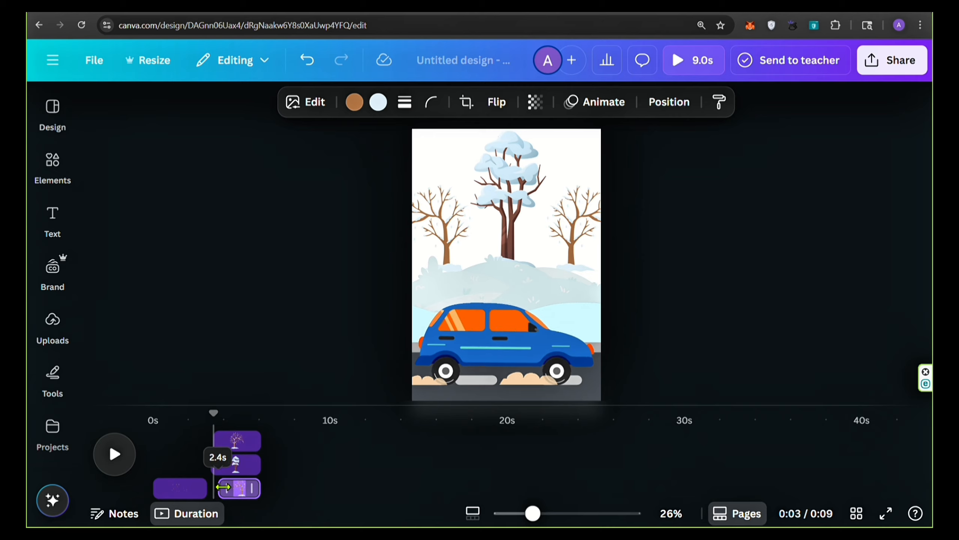
drag(214, 413, 208, 415)
click(114, 461)
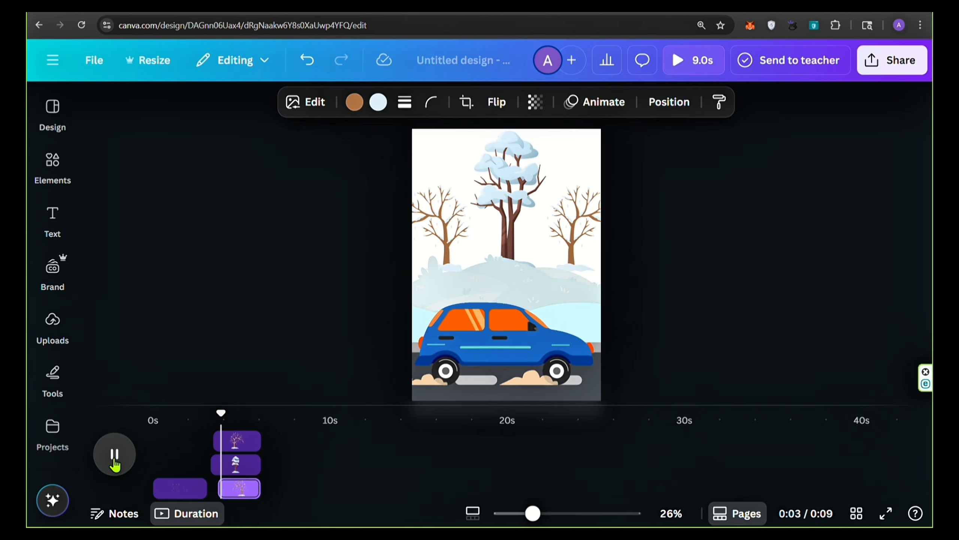
Give the left bare tree a Baseline animation on enter only, moving upward at a faster speed
click(444, 249)
click(596, 102)
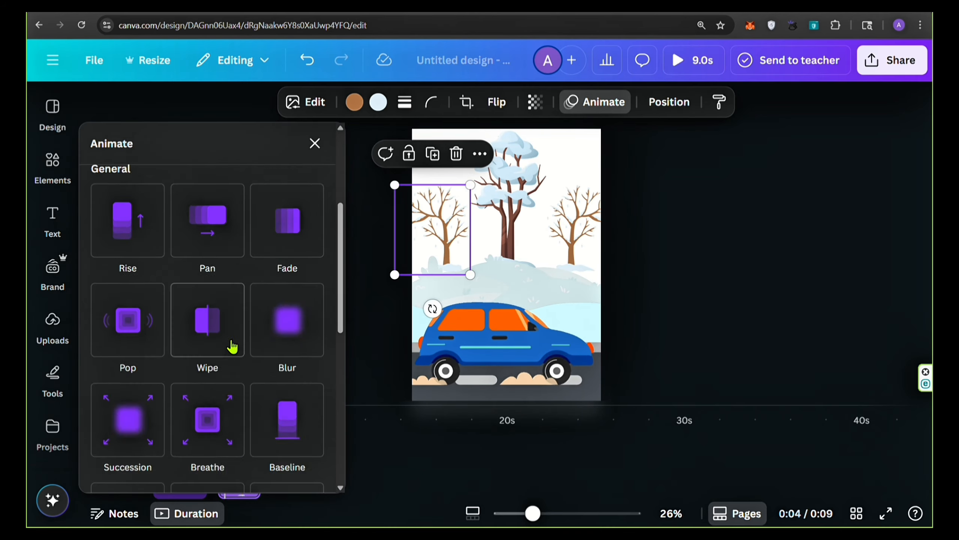
scroll(245, 333, down, 3)
click(274, 317)
scroll(227, 295, down, 2)
click(195, 270)
drag(209, 329, 278, 332)
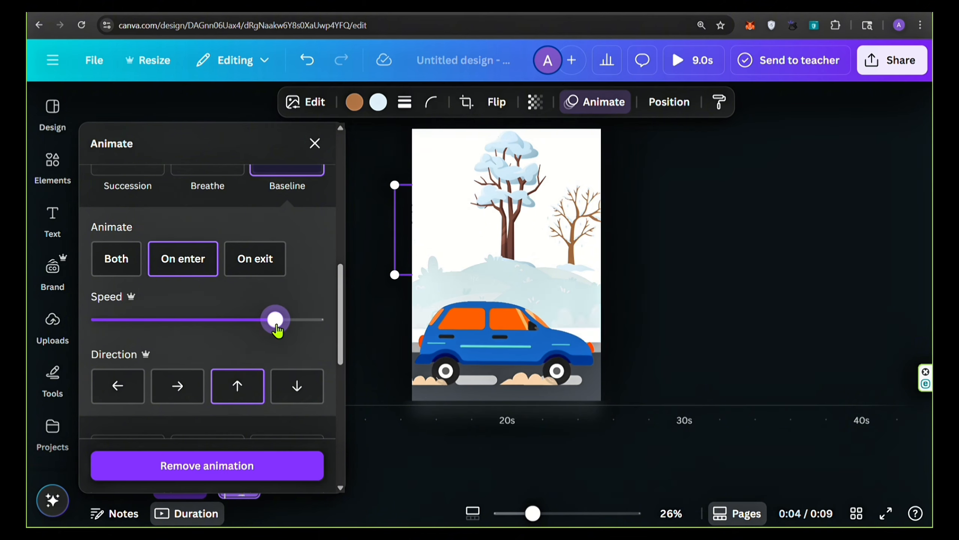
Apply a Baseline animation on enter only to the snow-covered center tree and raise its speed
scroll(295, 338, down, 5)
click(288, 344)
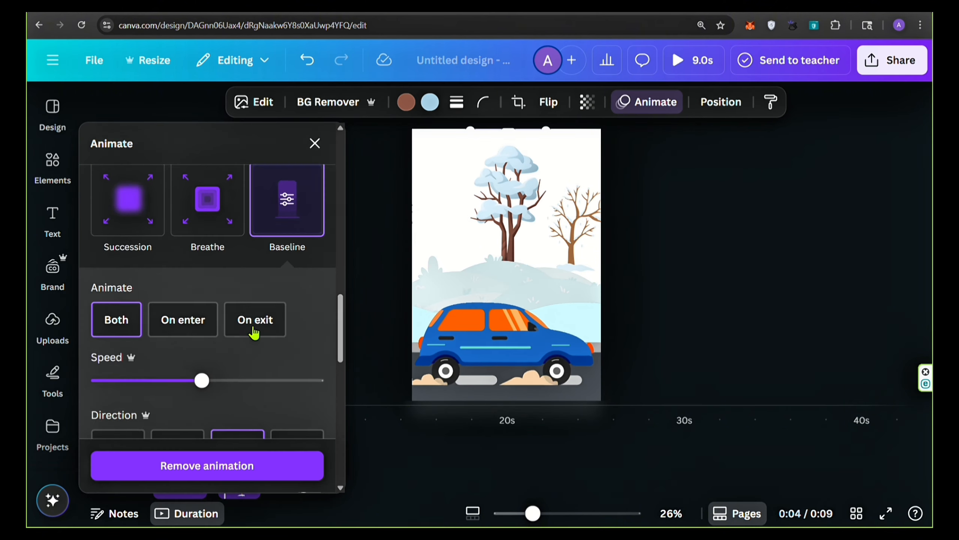
click(184, 317)
drag(204, 377, 273, 377)
click(448, 270)
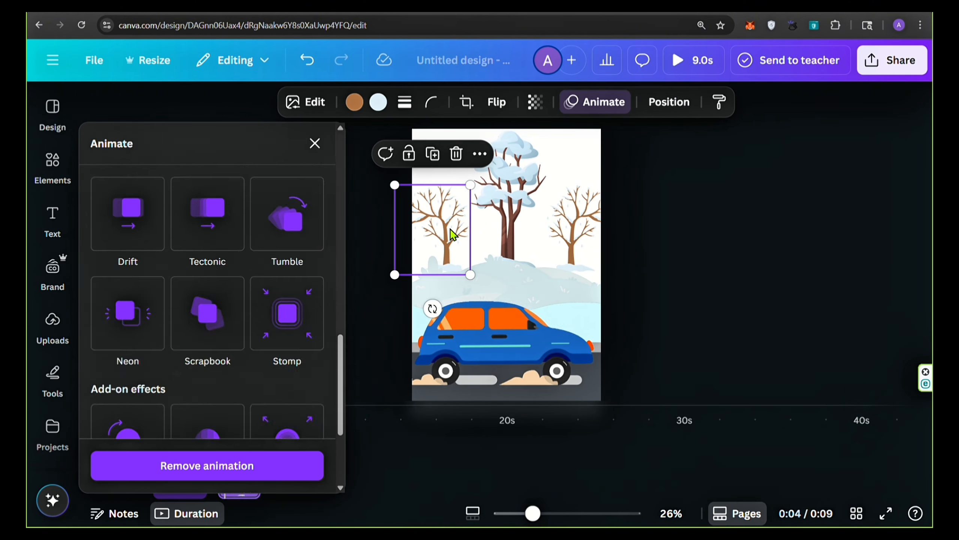
Apply an upward Baseline animation on enter to the right bare tree with a faster speed
click(565, 238)
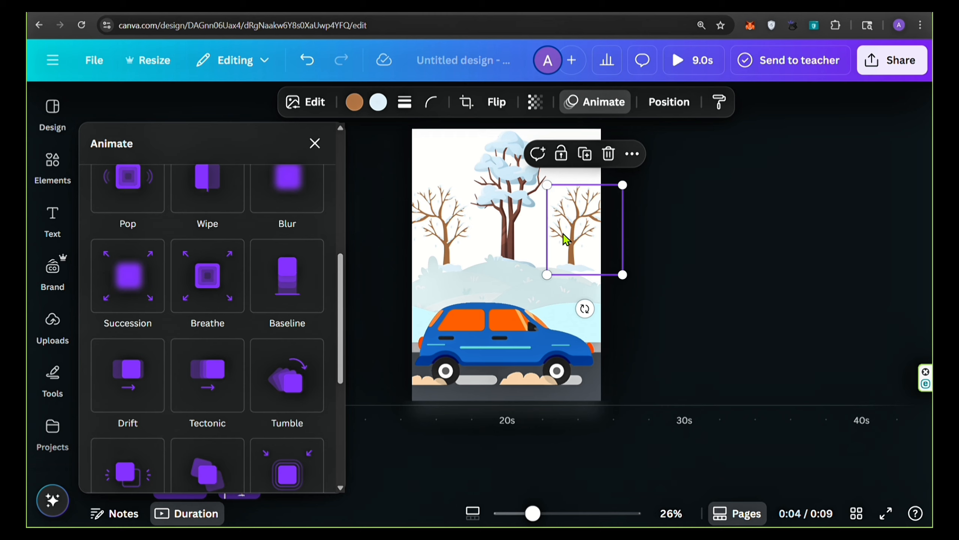
click(305, 300)
drag(204, 320, 276, 321)
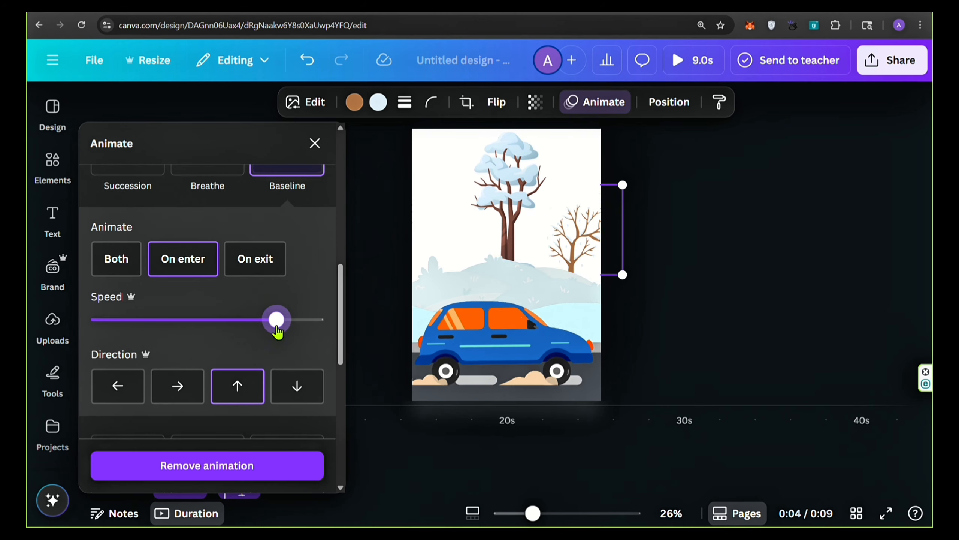
click(315, 143)
drag(223, 414, 190, 422)
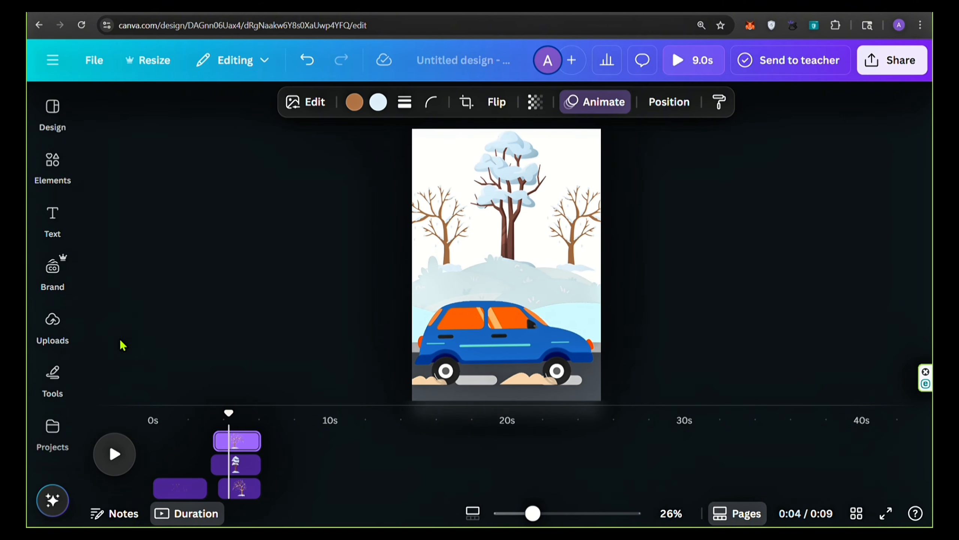
Add the animated falling-snow element from the recently used elements and trim its clip to the winter section, 3 to 6 seconds
click(65, 173)
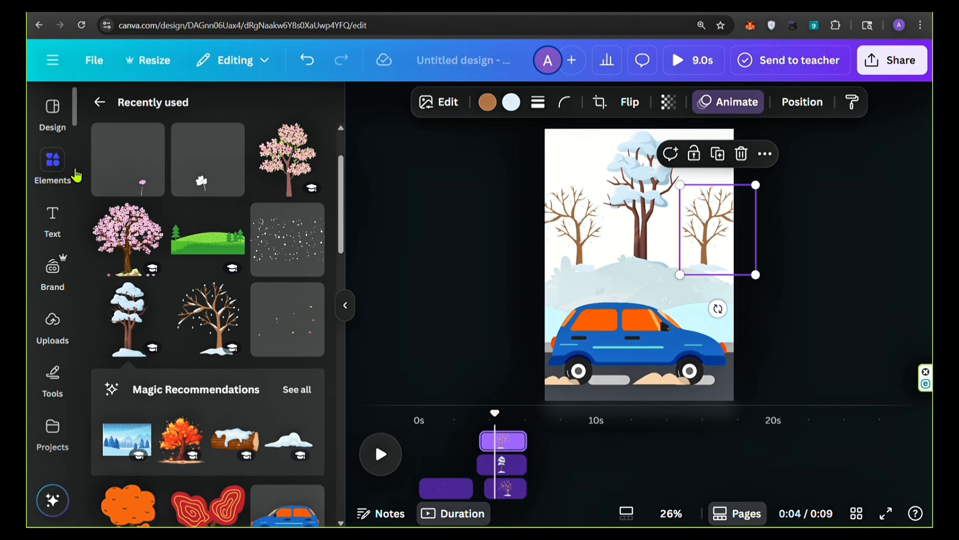
click(279, 262)
click(345, 305)
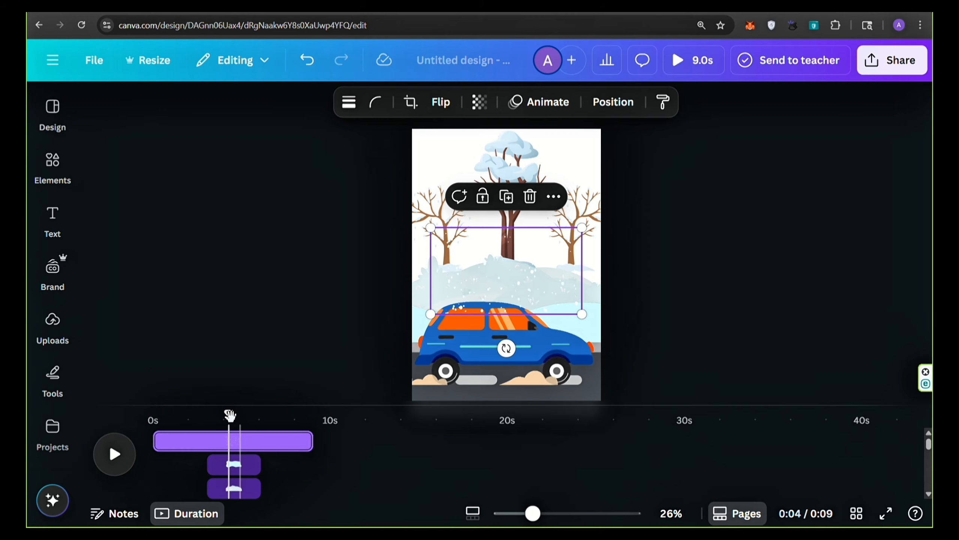
drag(165, 447, 219, 447)
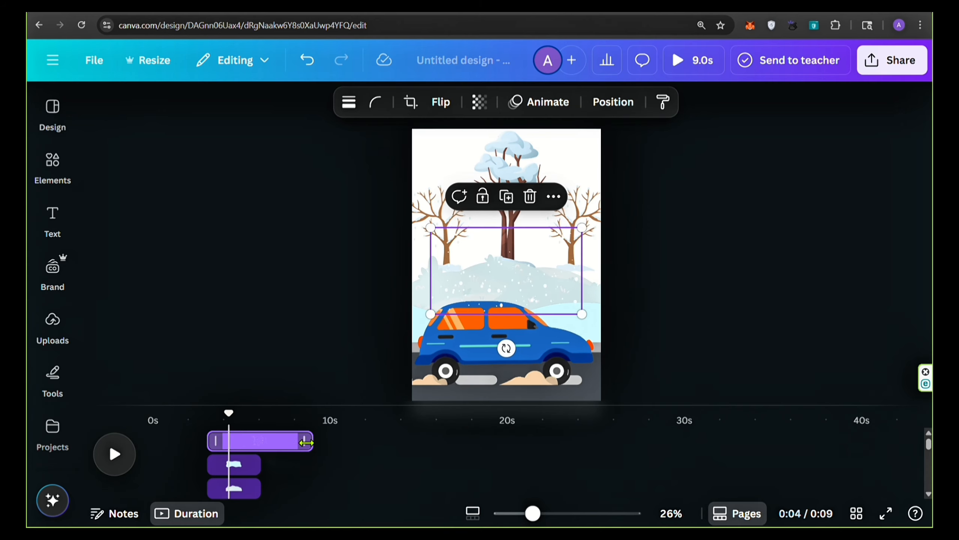
drag(305, 447, 261, 449)
Enlarge the falling snow to cover the whole page and play back the winter section
drag(447, 251, 429, 173)
drag(562, 217, 887, 398)
drag(739, 339, 626, 310)
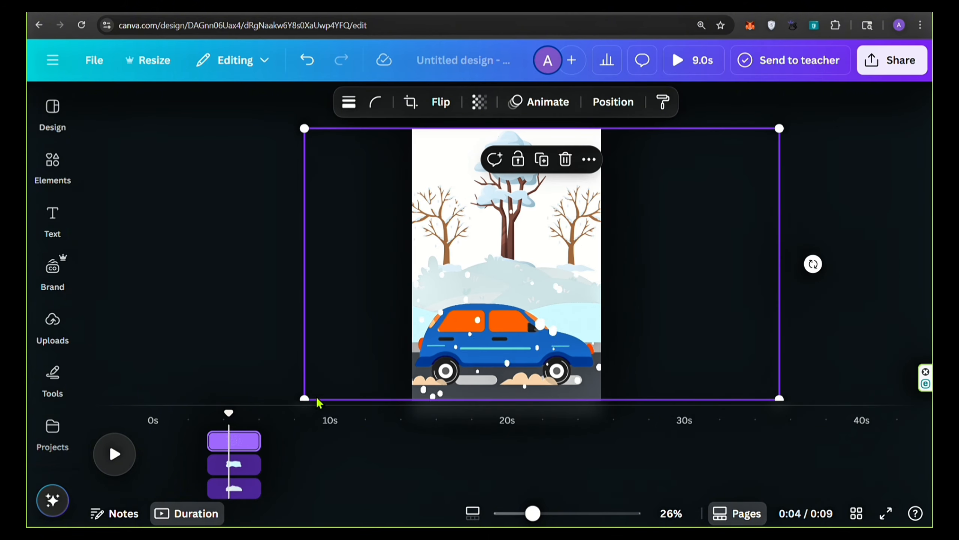
drag(305, 398, 295, 399)
click(217, 368)
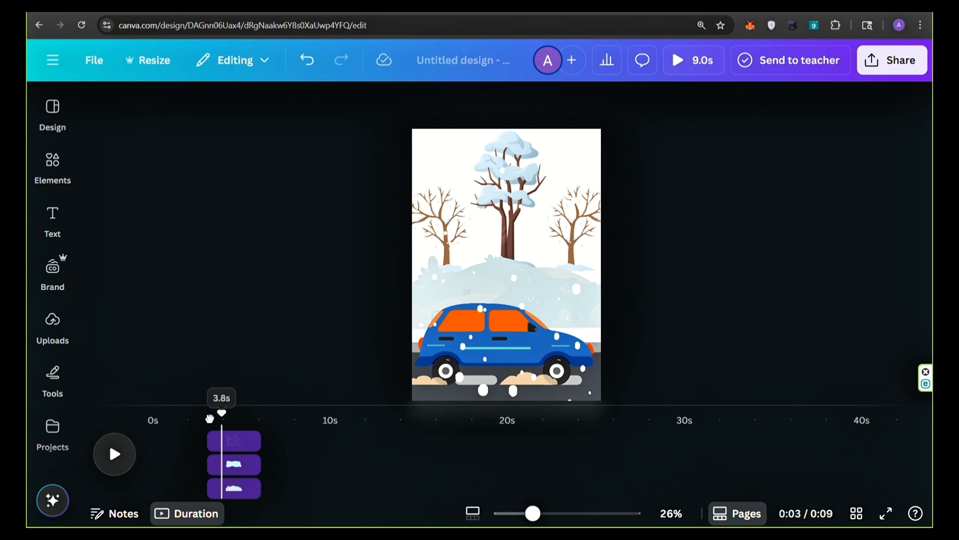
drag(210, 418, 136, 425)
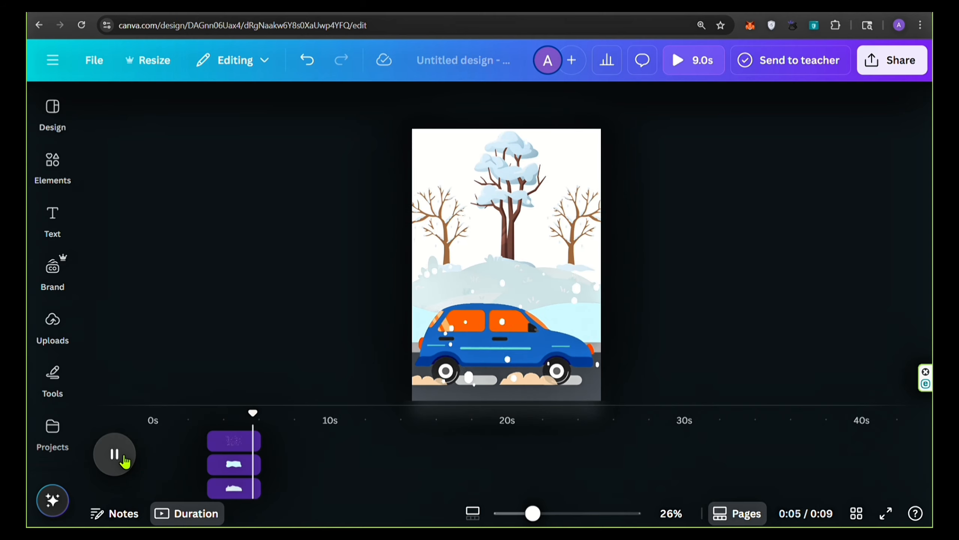
Make the winter ground and the snowy hills wipe away on exit, the ground toward the right and the hills toward the left
click(237, 468)
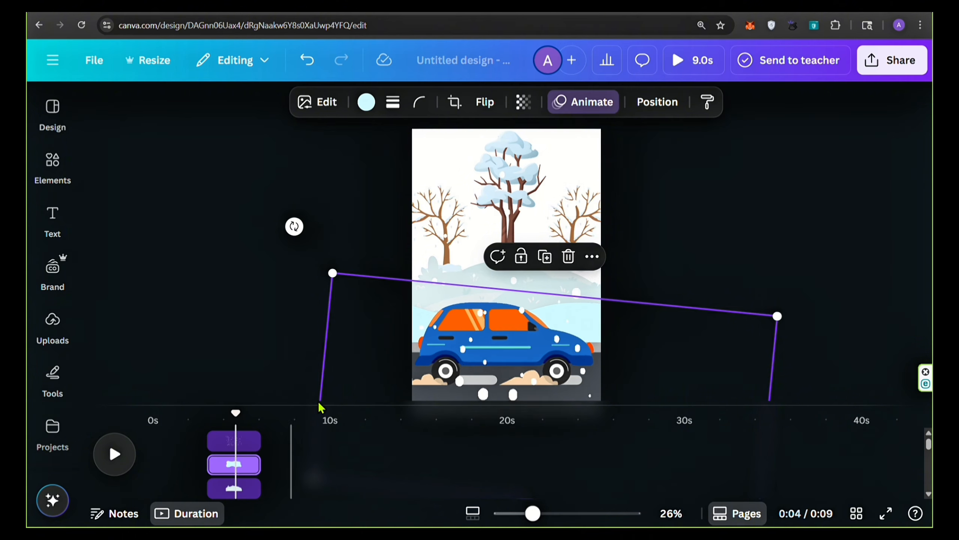
click(567, 101)
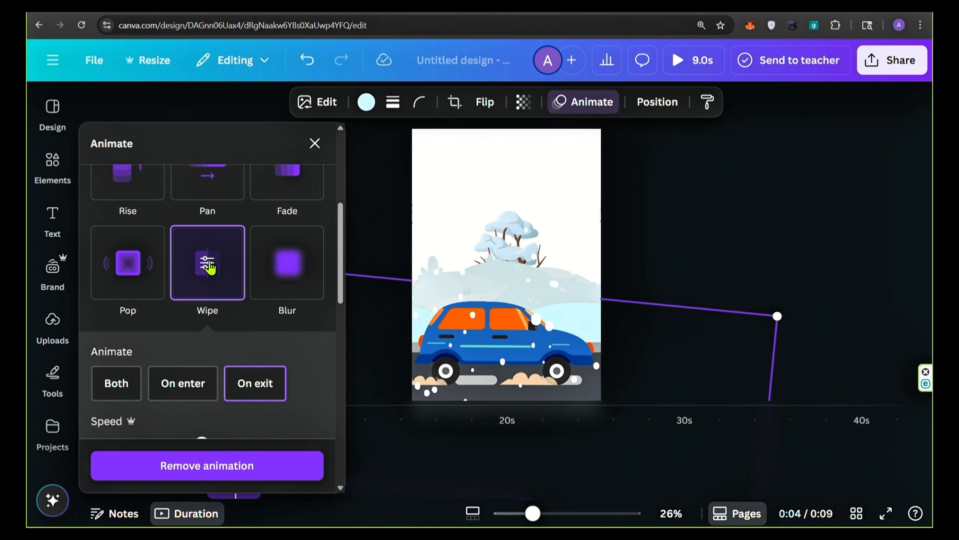
scroll(211, 380, down, 3)
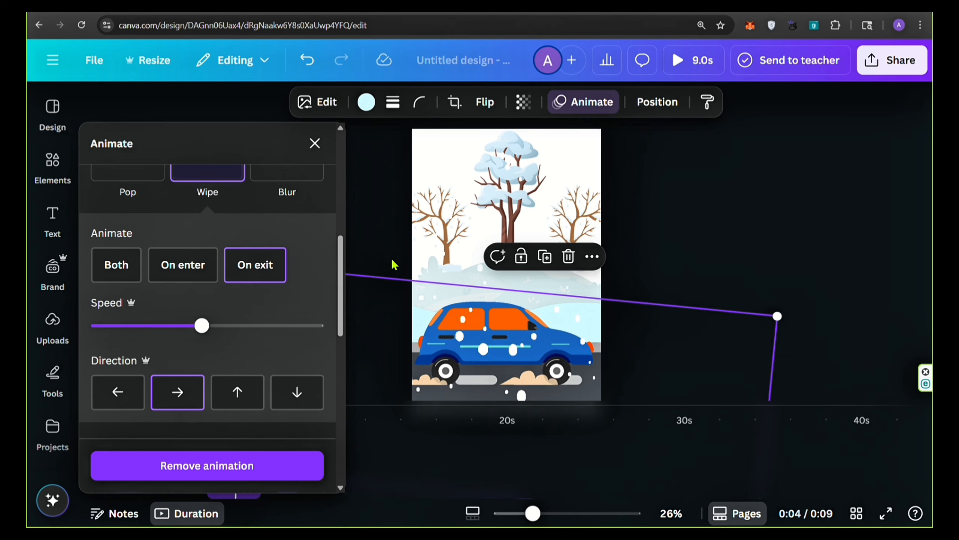
click(657, 102)
scroll(236, 359, down, 2)
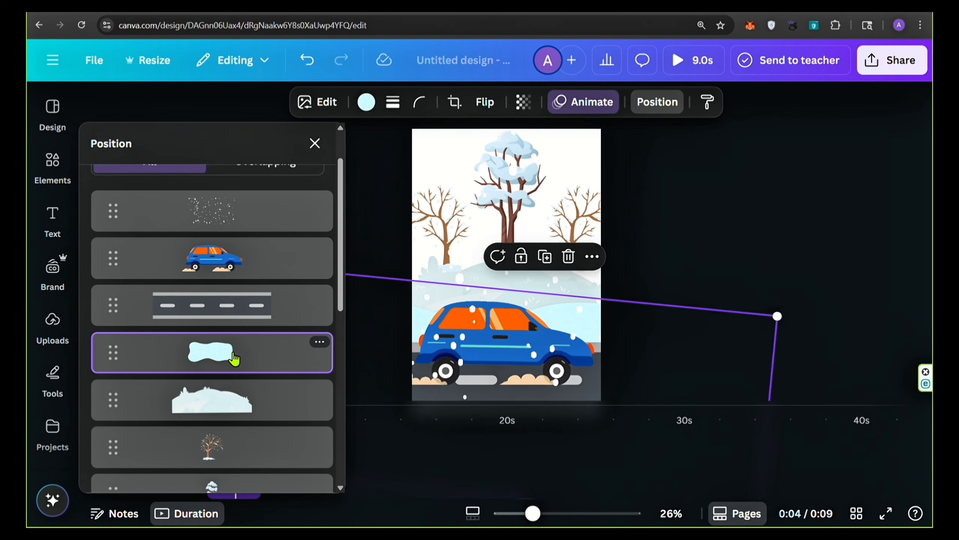
click(227, 399)
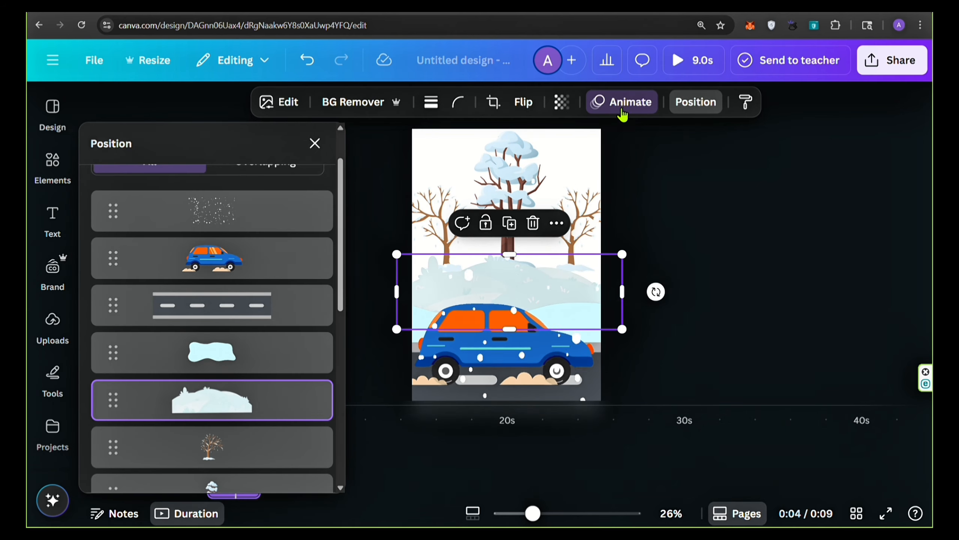
click(622, 114)
click(206, 232)
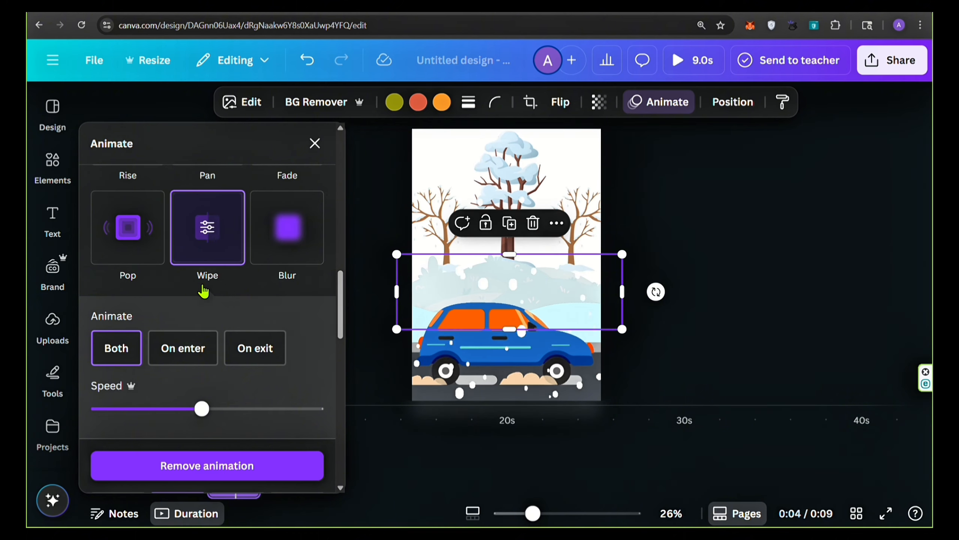
click(250, 348)
scroll(238, 364, down, 3)
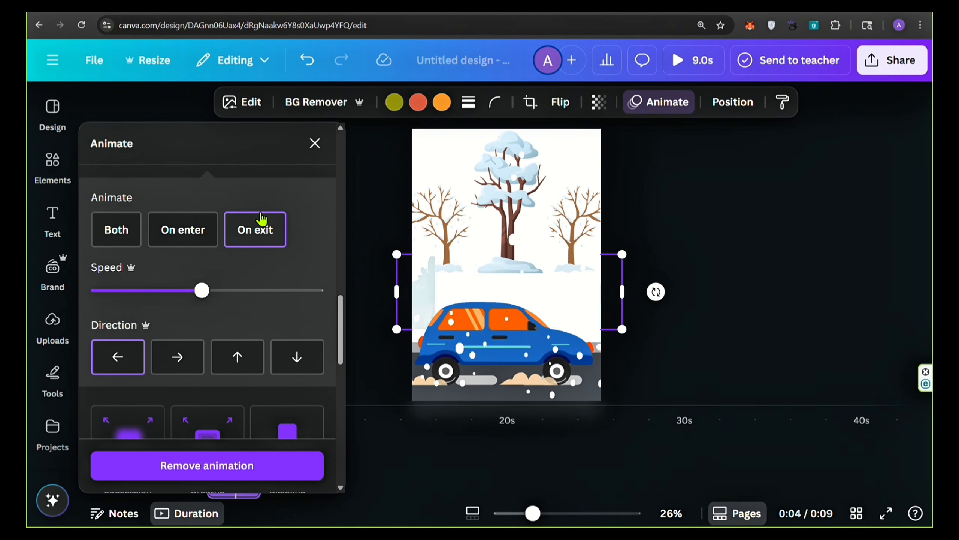
click(316, 144)
Add the Field Green Hills element from the recently used elements and trim its clip to start at the 6-second mark
drag(234, 410, 260, 411)
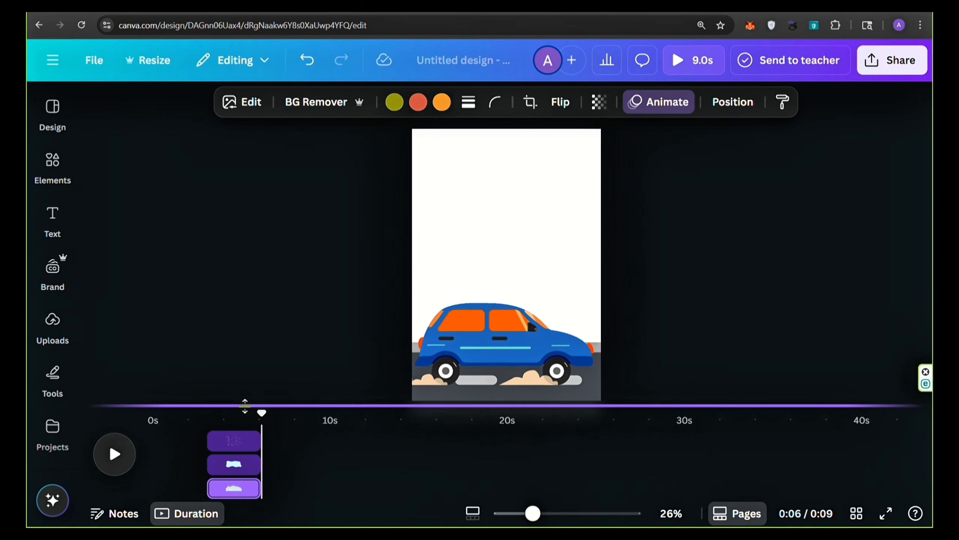
click(53, 161)
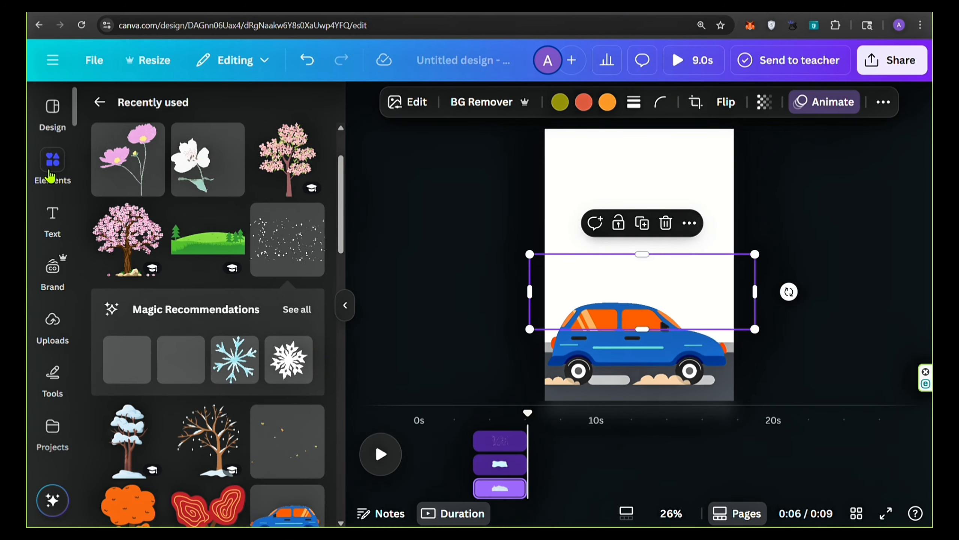
scroll(199, 245, down, 5)
scroll(199, 245, up, 5)
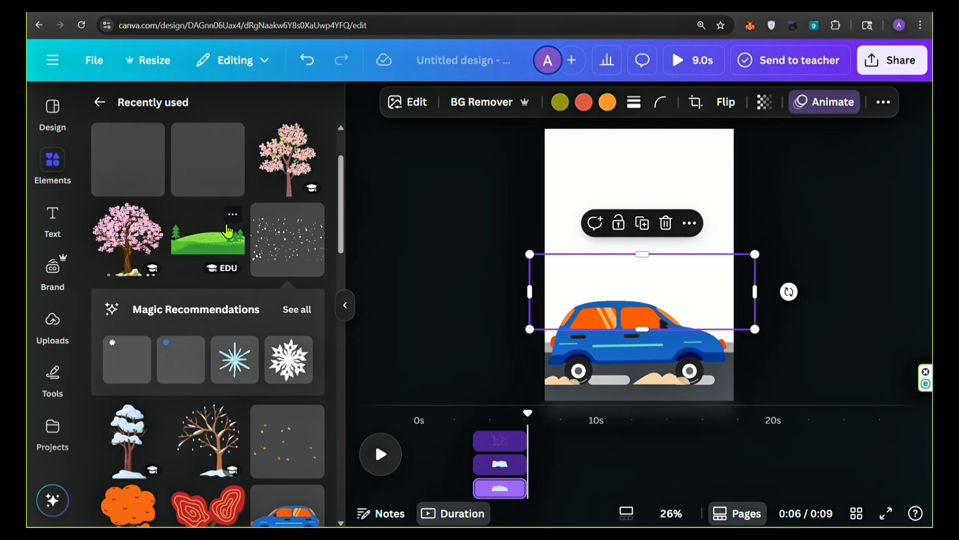
click(232, 214)
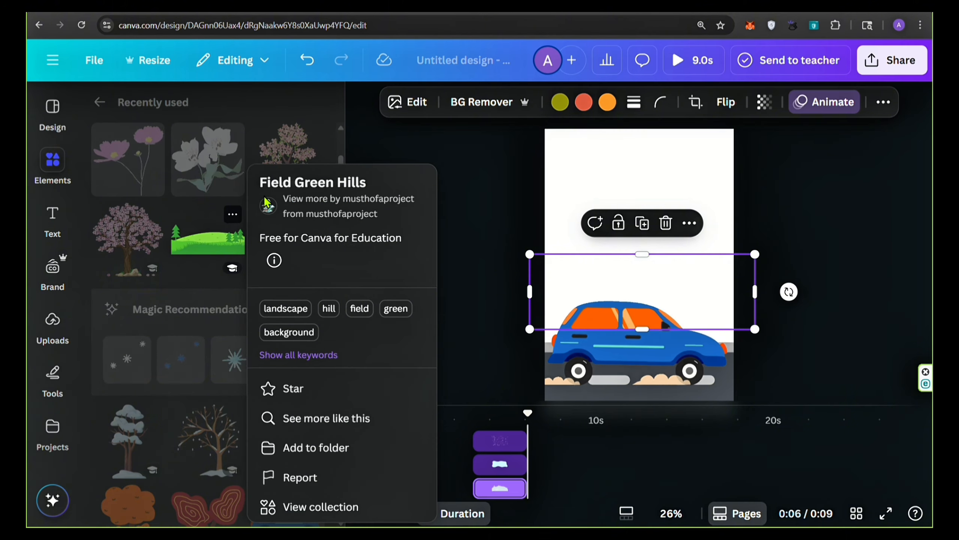
click(205, 240)
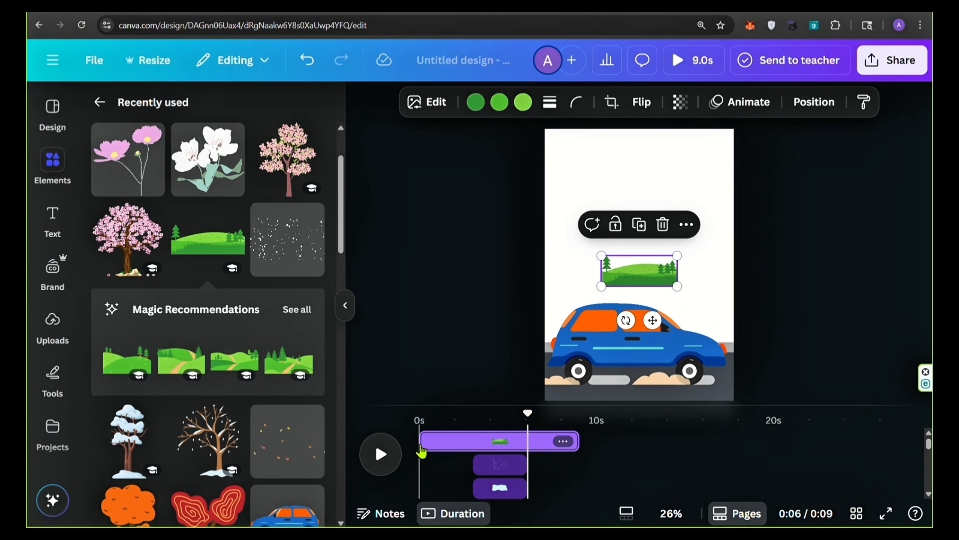
drag(422, 450, 543, 418)
Enlarge the green hills beyond the page width and place them directly above the car
drag(602, 286, 512, 389)
drag(677, 256, 756, 222)
drag(726, 246, 721, 218)
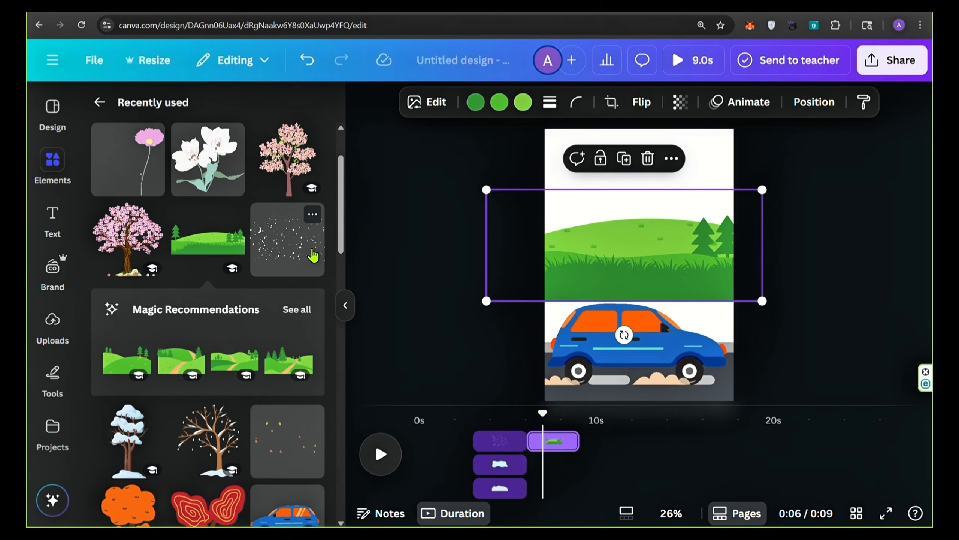
click(344, 305)
Duplicate the winter ground shape and move the copy's clip to the 6-to-9-second section alongside the green hills
click(233, 476)
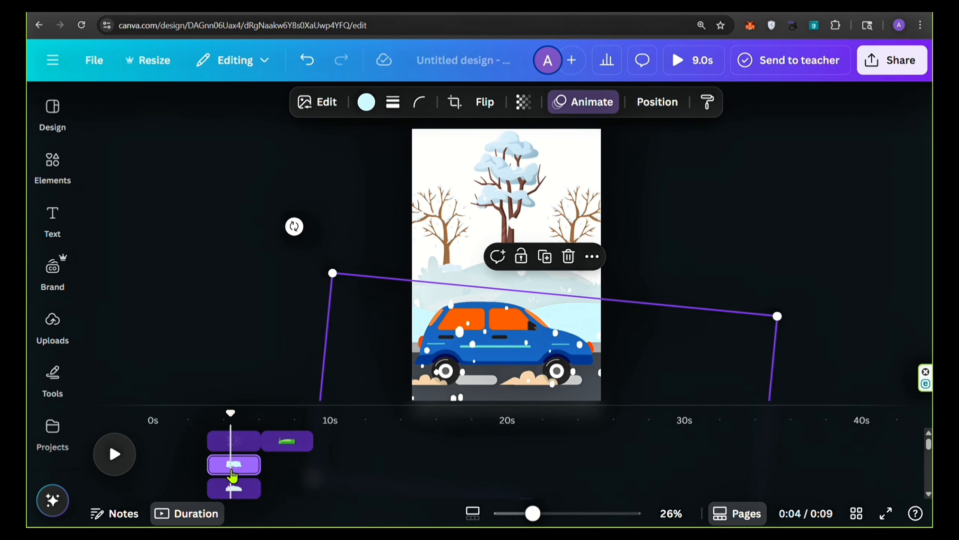
click(545, 258)
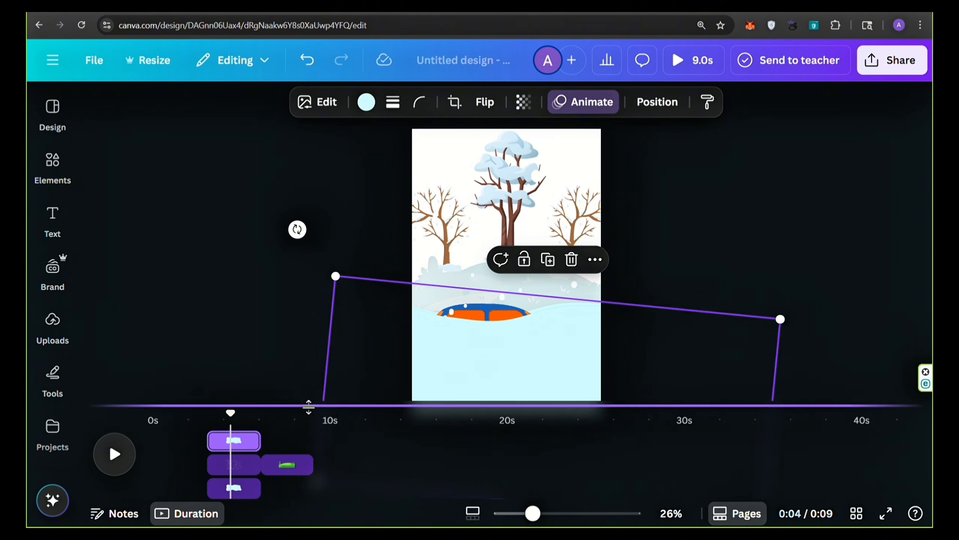
drag(237, 449, 290, 449)
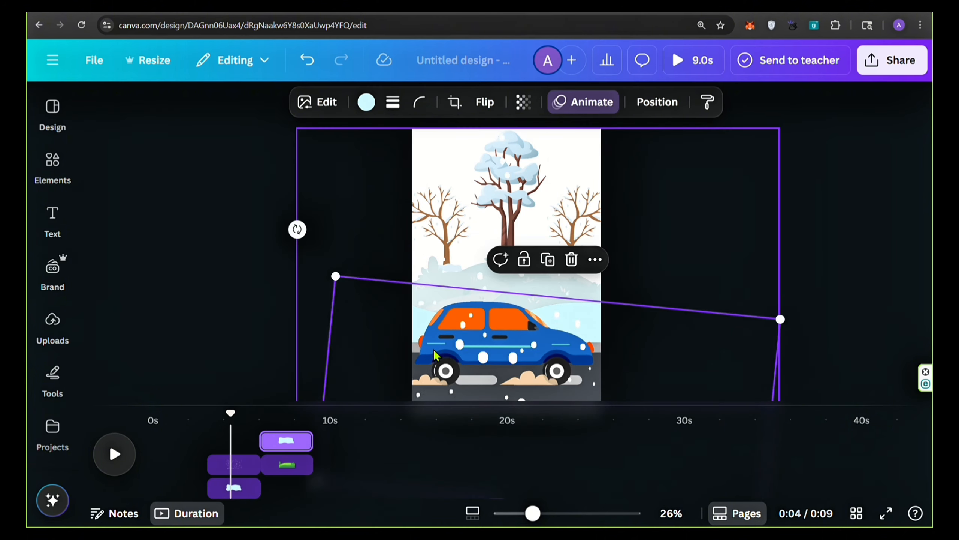
Recolor the copied ground shape to green #82cd47, nudge it upward, and lower the green hills so they overlap it
drag(231, 413, 266, 417)
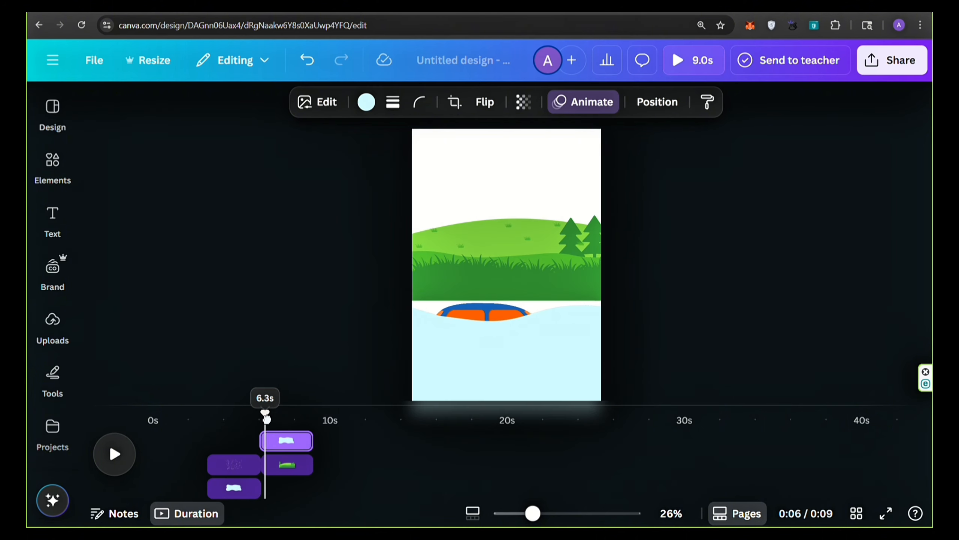
click(438, 380)
click(366, 102)
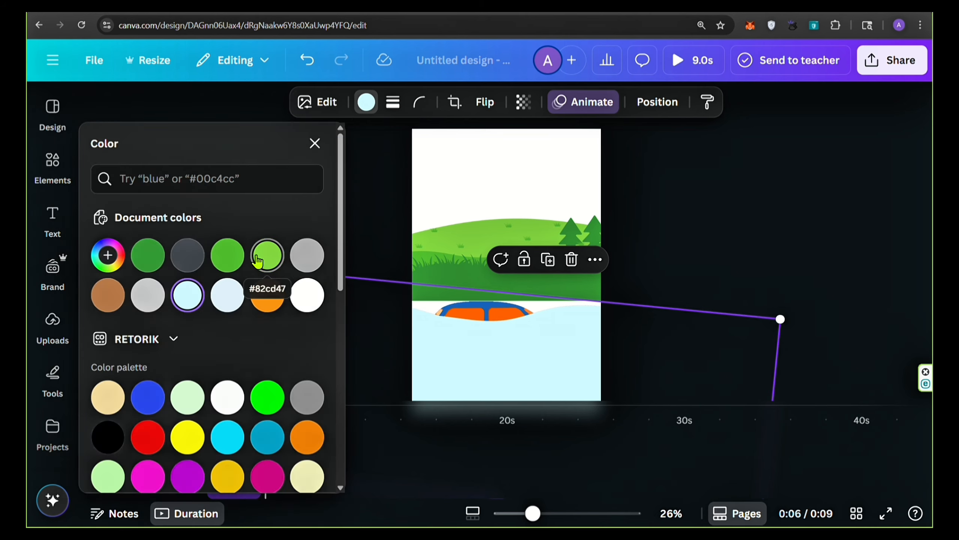
click(266, 255)
click(317, 152)
drag(454, 357, 454, 350)
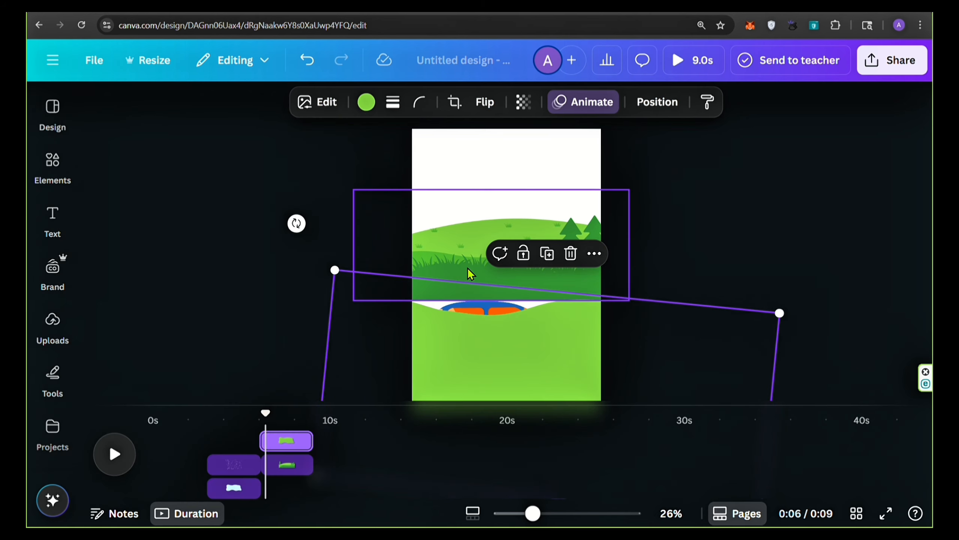
drag(455, 246, 463, 267)
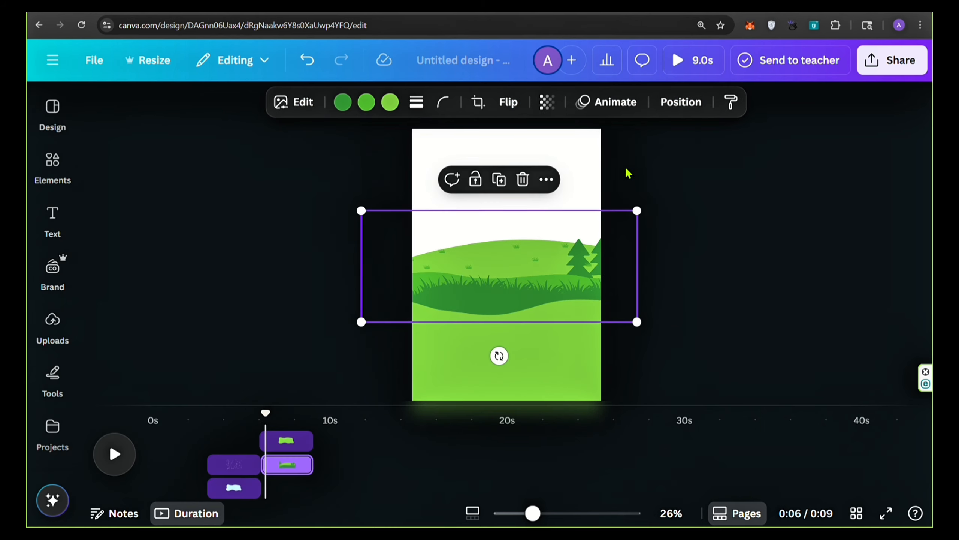
Move the green ground and green hills layers together to directly beneath the road layer
click(676, 114)
click(282, 272)
shift+click(277, 308)
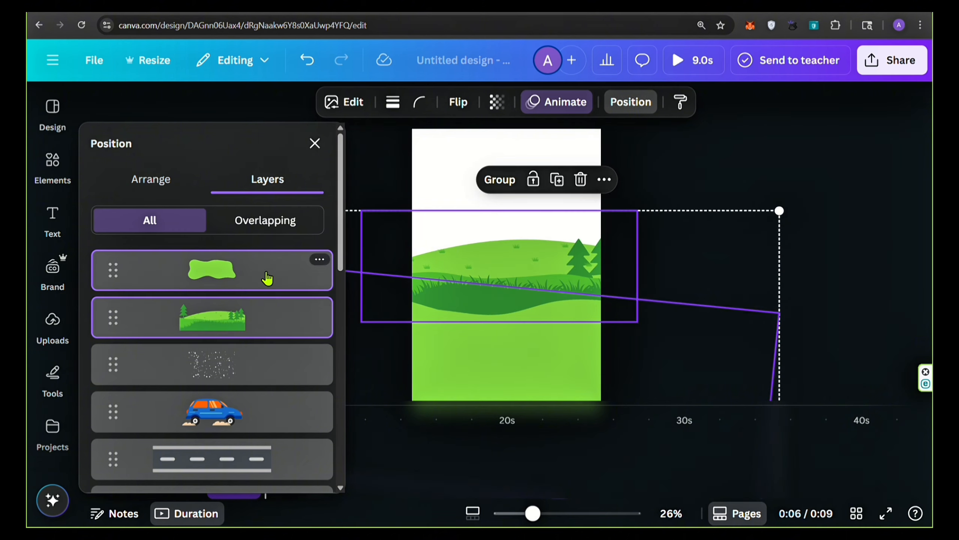
drag(268, 276, 275, 353)
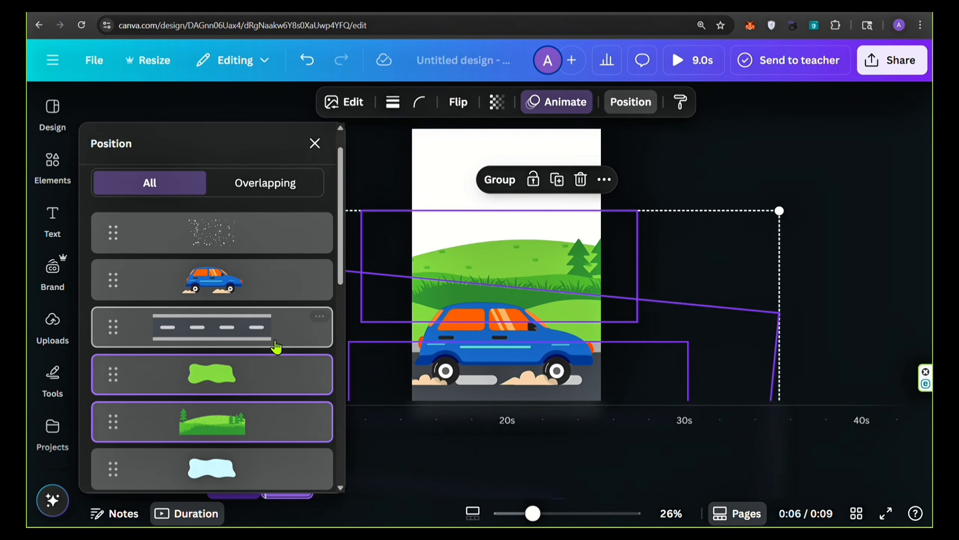
click(315, 144)
Add the full pink cherry blossom tree and the pale pink blossom tree from the recently used elements
drag(265, 418, 261, 418)
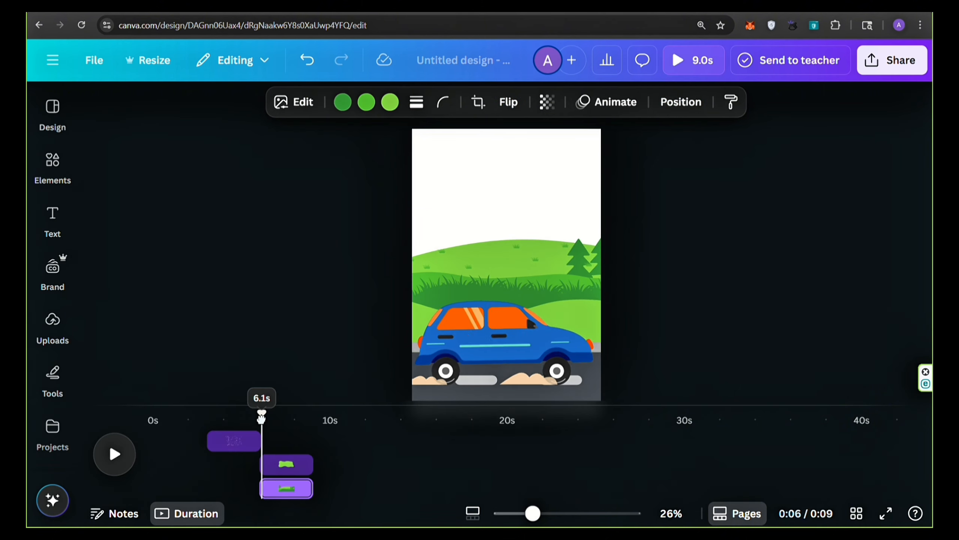
click(71, 181)
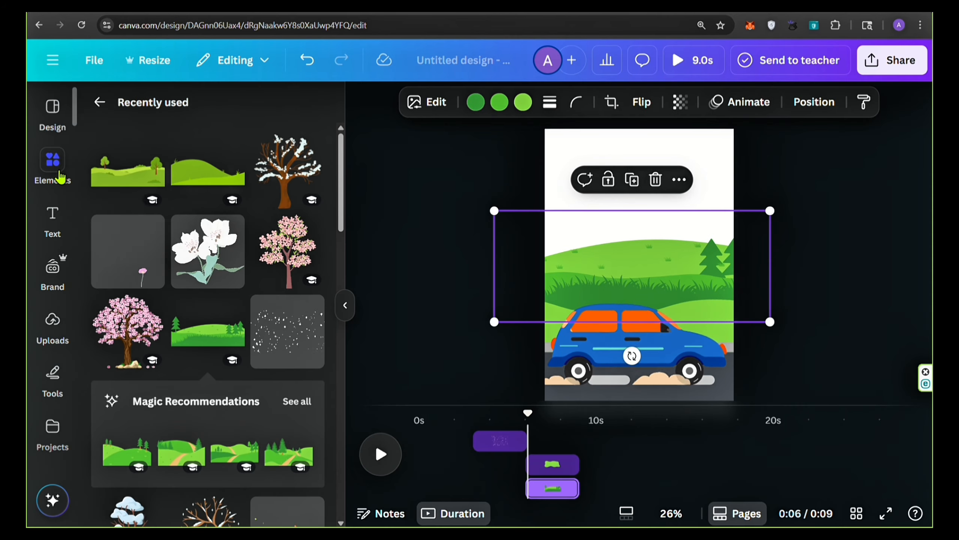
click(132, 342)
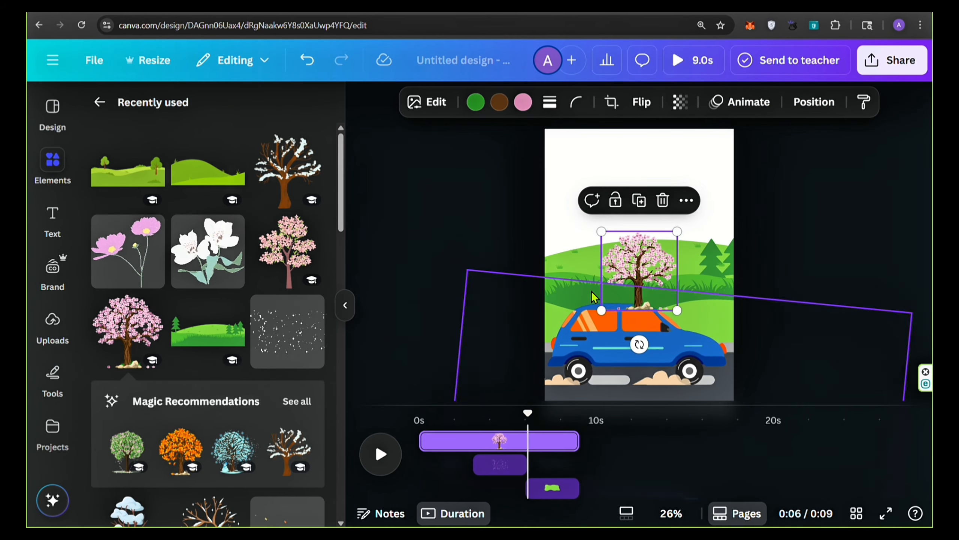
drag(634, 269, 628, 200)
click(289, 257)
click(344, 305)
Enlarge the cherry blossom tree above the middle of the hills and place the smaller pale pink tree at the page's left edge
drag(511, 253, 444, 194)
click(502, 206)
drag(538, 162, 566, 131)
drag(443, 224, 442, 215)
drag(478, 152, 470, 162)
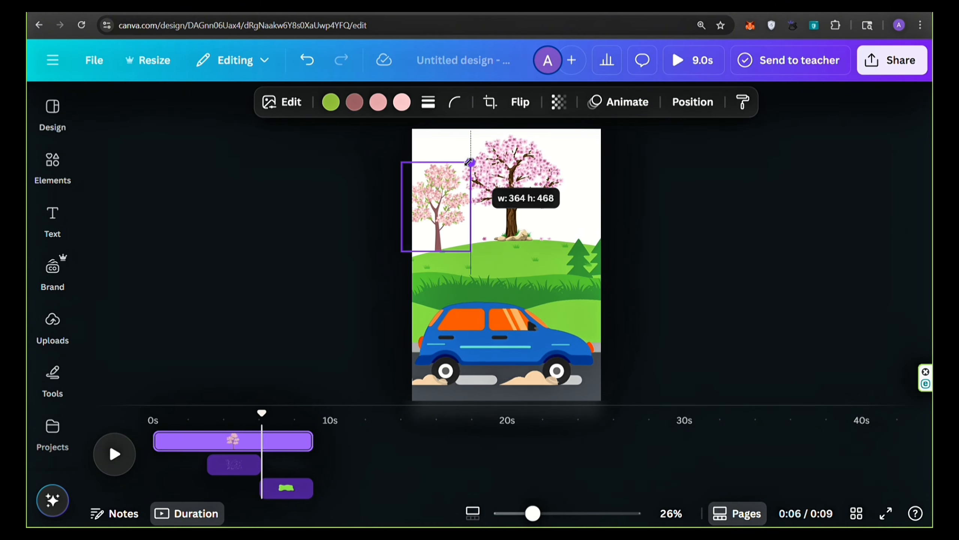
Duplicate the pale pink tree, shrink the copy slightly and place it at the page's right edge on the hills
click(434, 286)
drag(434, 226, 555, 215)
drag(529, 246, 538, 235)
drag(564, 216, 579, 223)
Move the three blossom tree layers together behind the green hills
click(684, 113)
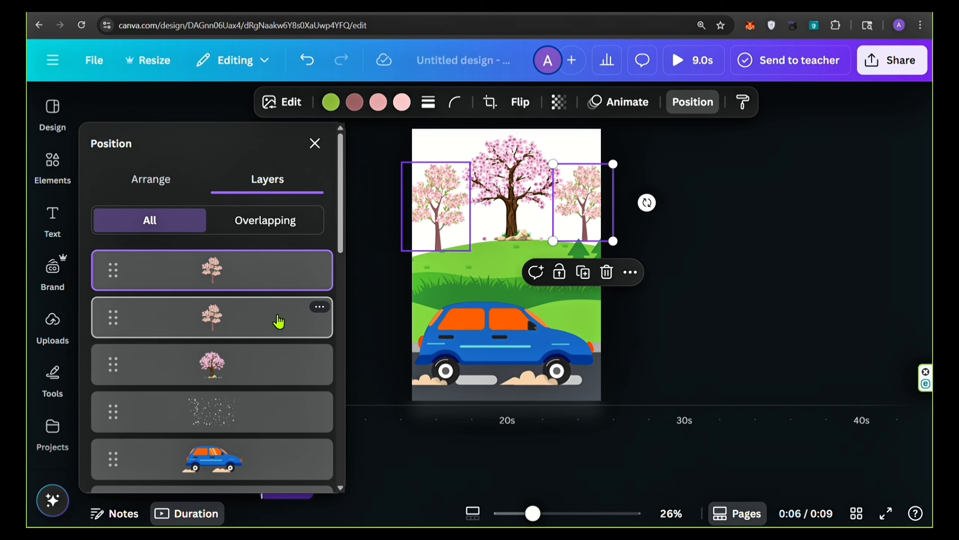
shift+click(279, 322)
shift+click(268, 362)
drag(306, 298, 323, 270)
click(315, 108)
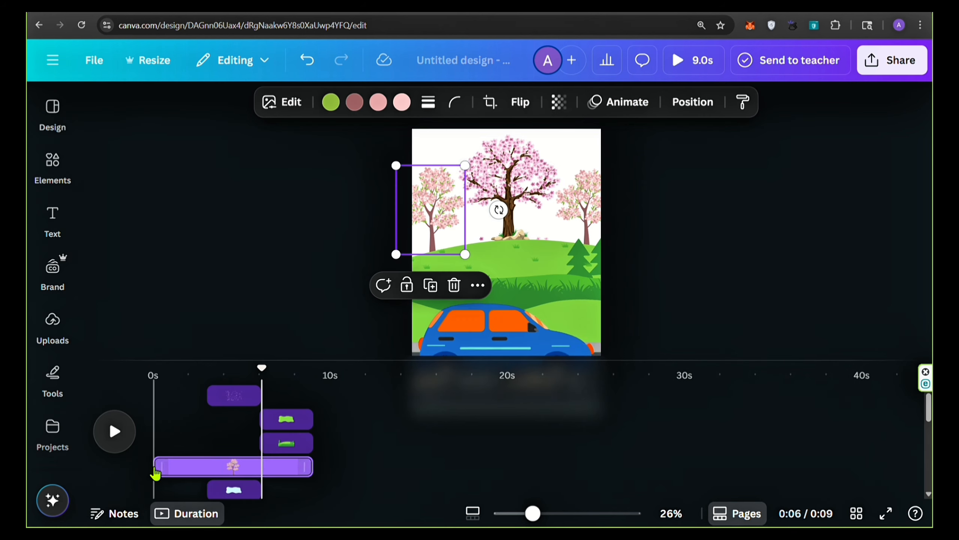
Trim the clips of all three blossom trees to start at the 6-second mark
drag(155, 476, 266, 471)
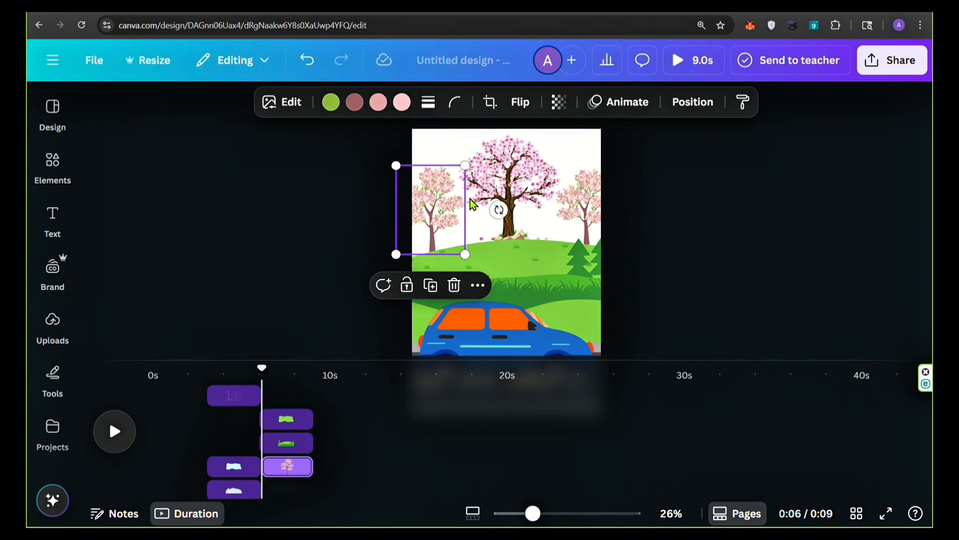
click(473, 205)
scroll(256, 443, down, 1)
drag(165, 427, 274, 428)
click(579, 199)
drag(161, 405, 278, 400)
Apply the Baseline animation on enter to the large middle cherry blossom tree
drag(262, 368, 274, 368)
click(472, 208)
click(606, 102)
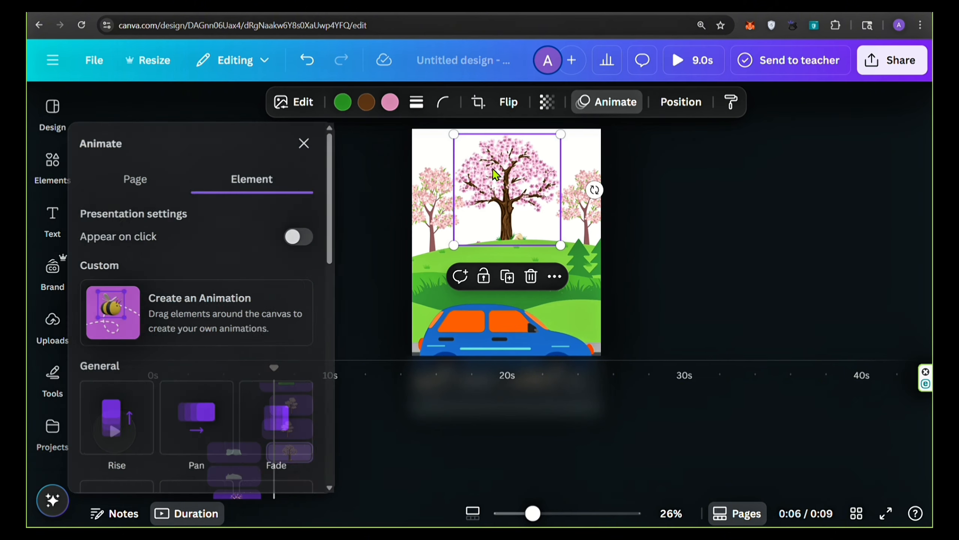
scroll(262, 353, down, 5)
click(288, 332)
scroll(264, 348, down, 3)
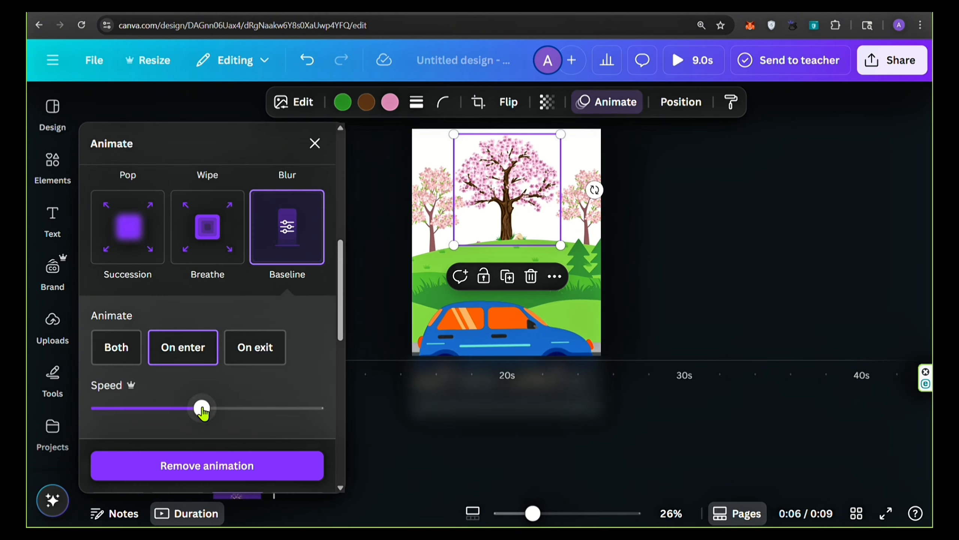
Apply the same Baseline animation to the two pale pink side trees
click(435, 212)
click(282, 246)
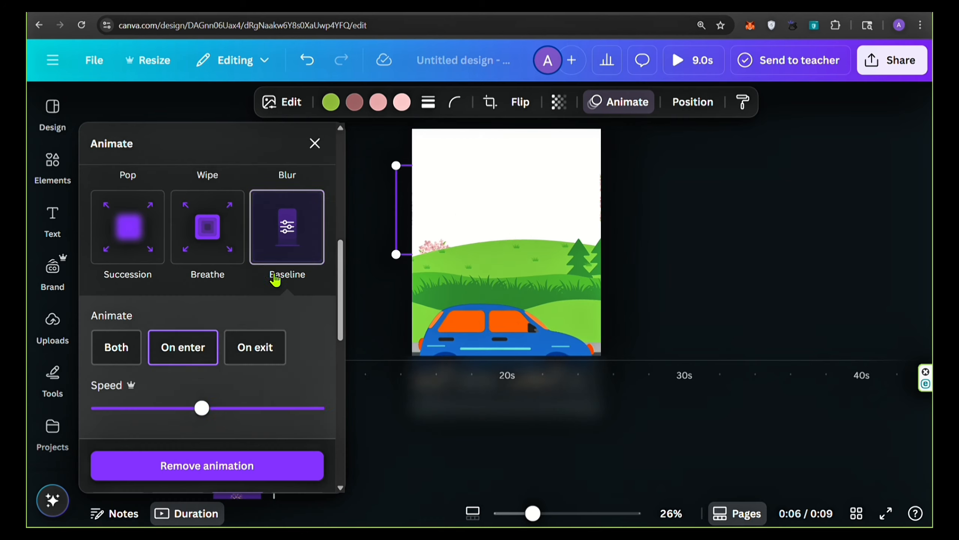
click(573, 205)
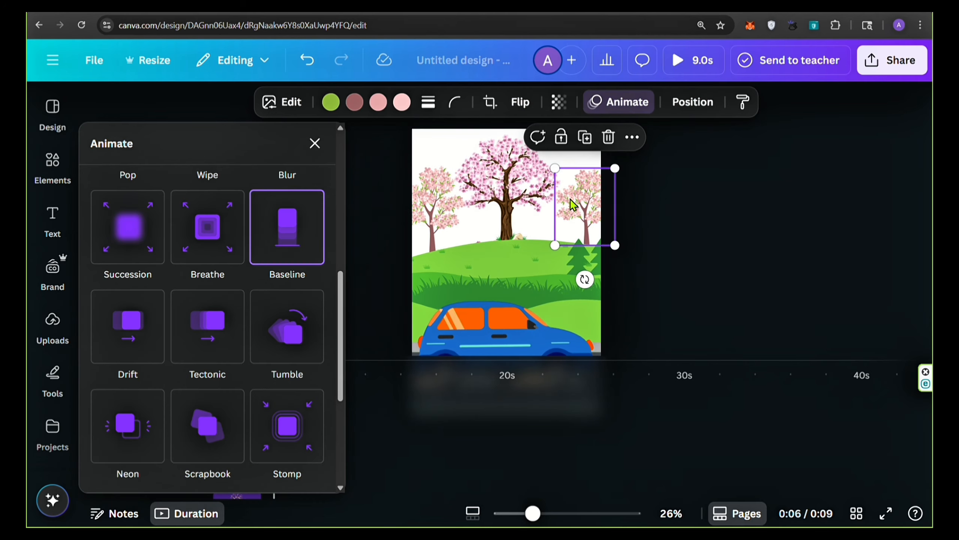
click(271, 246)
drag(201, 407, 279, 406)
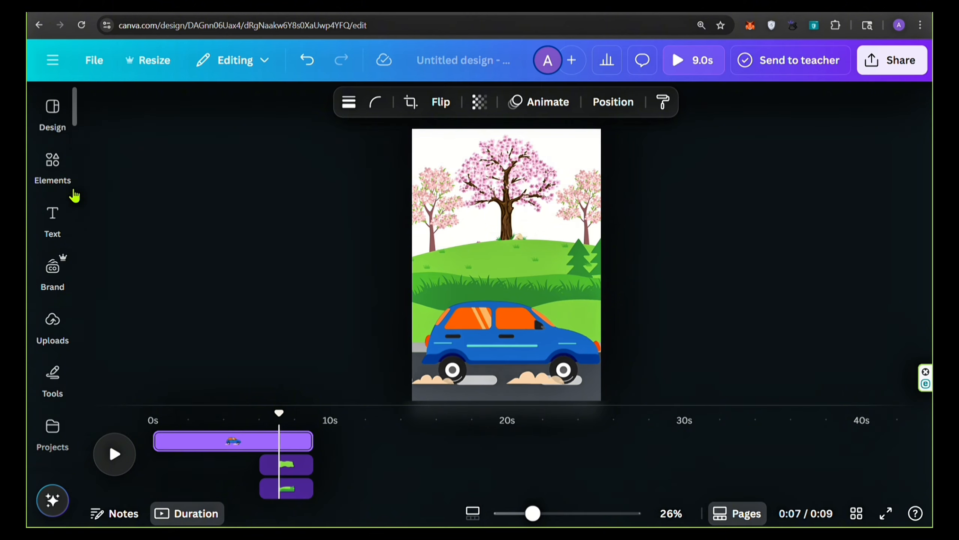
Add the animated white flower from the recently used elements and trim its clip to start at the 6-second mark
click(59, 175)
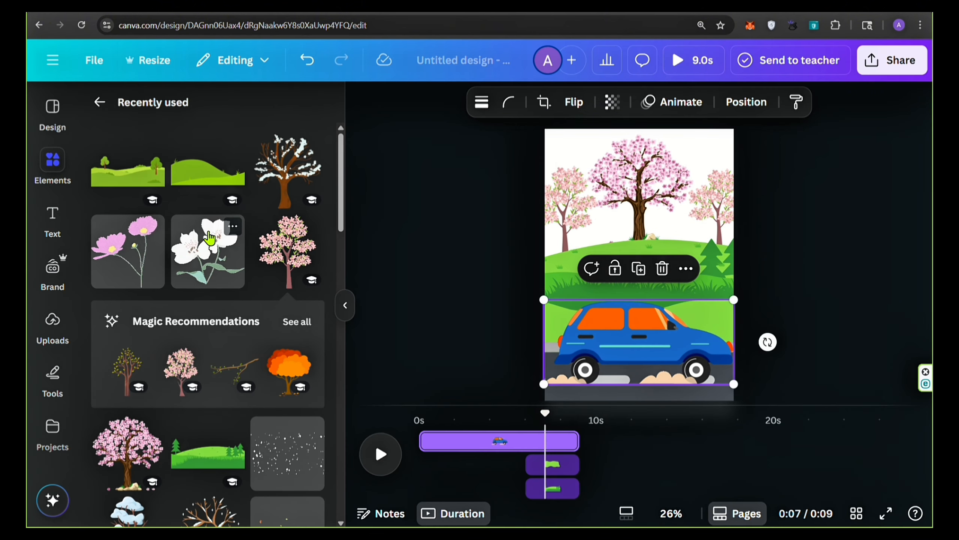
click(206, 264)
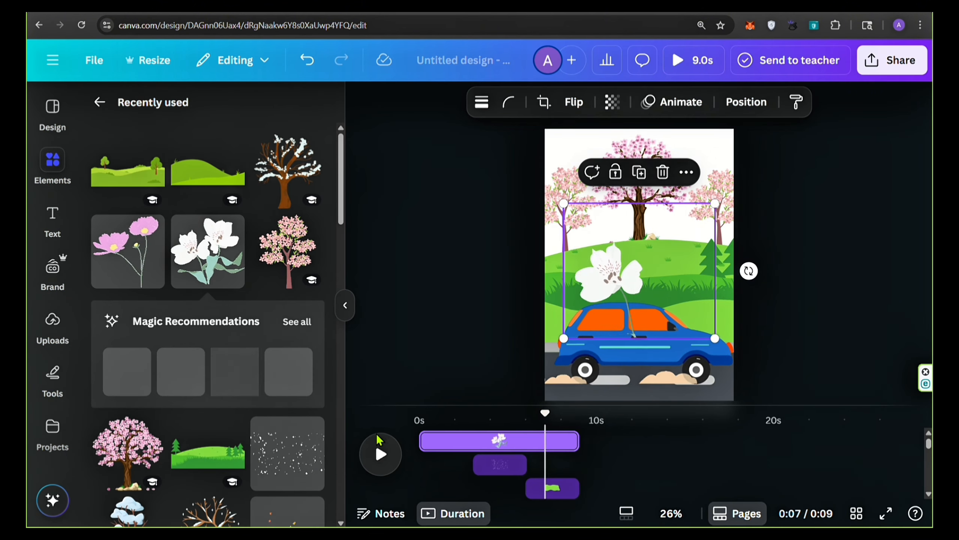
drag(423, 445, 530, 444)
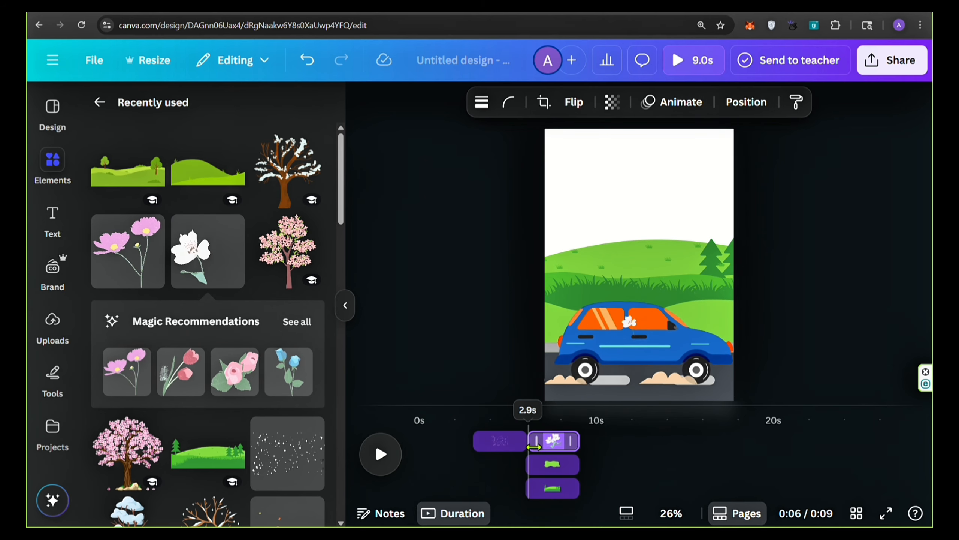
Shrink the white flower to a small accent and scatter four copies across the green hills and grass
drag(564, 339, 662, 251)
drag(673, 241, 628, 274)
drag(670, 236, 686, 286)
click(630, 223)
click(566, 253)
click(702, 250)
Add the animated pink flower element and trim its clip to start at the 6-second mark
click(222, 392)
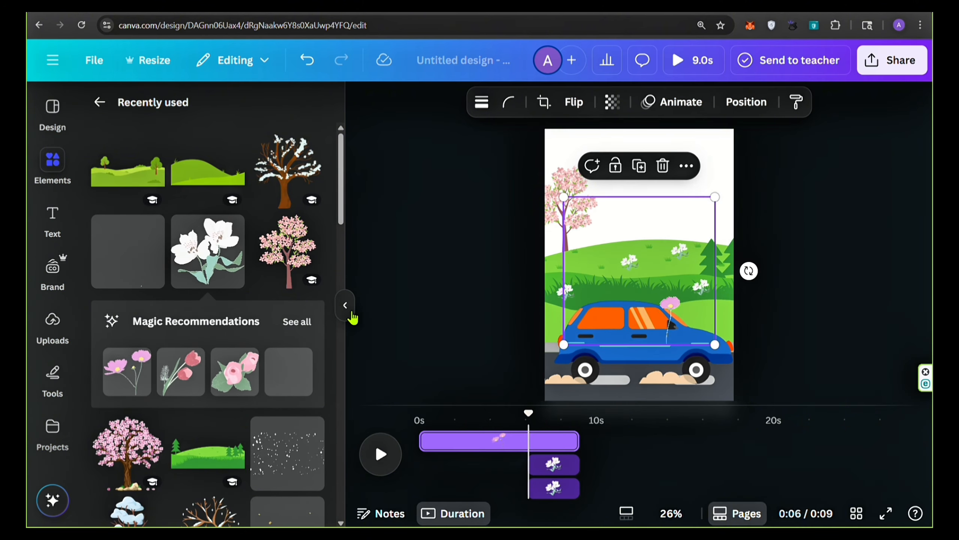
click(345, 305)
drag(158, 441, 267, 441)
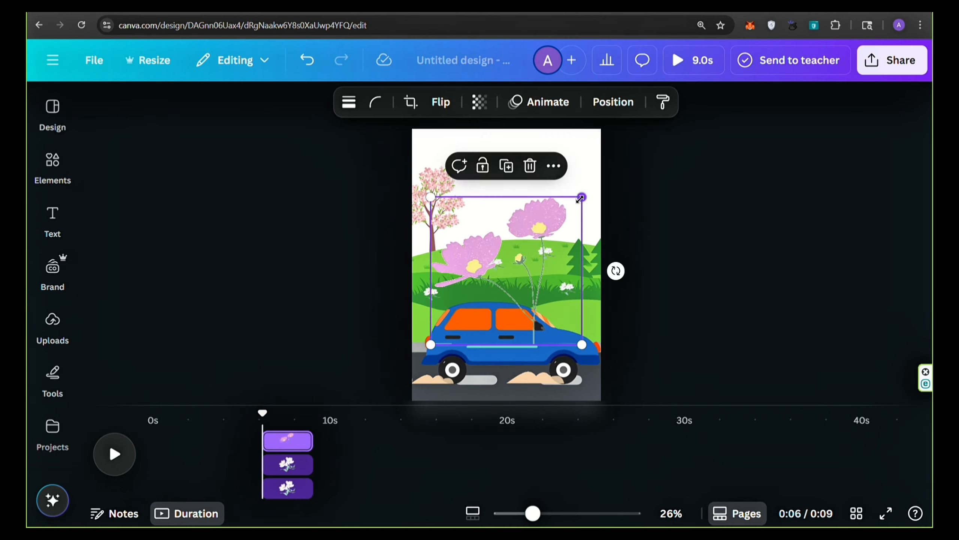
Shrink the pink flower and spread three copies over the grass, the upper left hill and the right page edge
drag(582, 197, 454, 309)
drag(464, 320, 507, 284)
click(486, 242)
drag(505, 334, 464, 300)
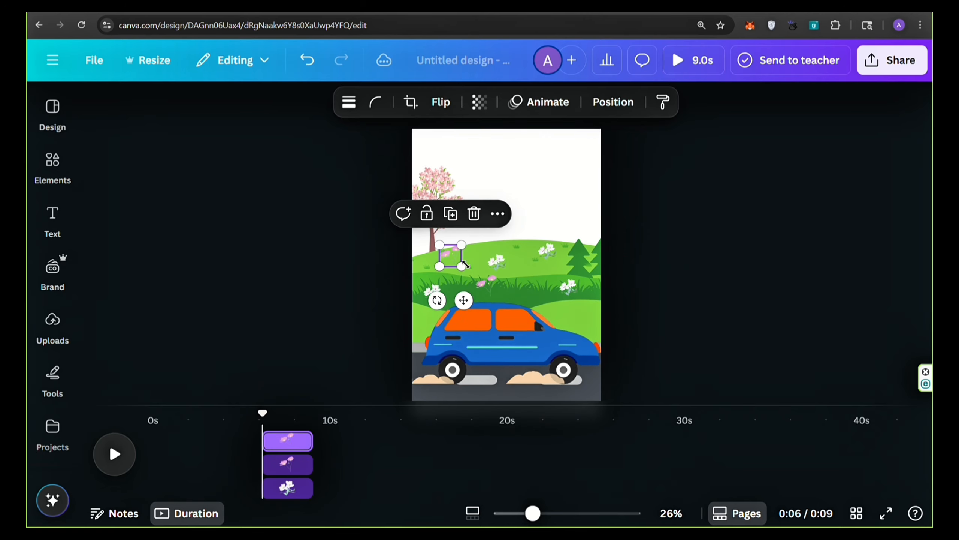
click(450, 215)
drag(427, 271, 609, 324)
Play the timeline from the end of the winter section to preview the transition into spring
drag(260, 413, 248, 413)
click(118, 458)
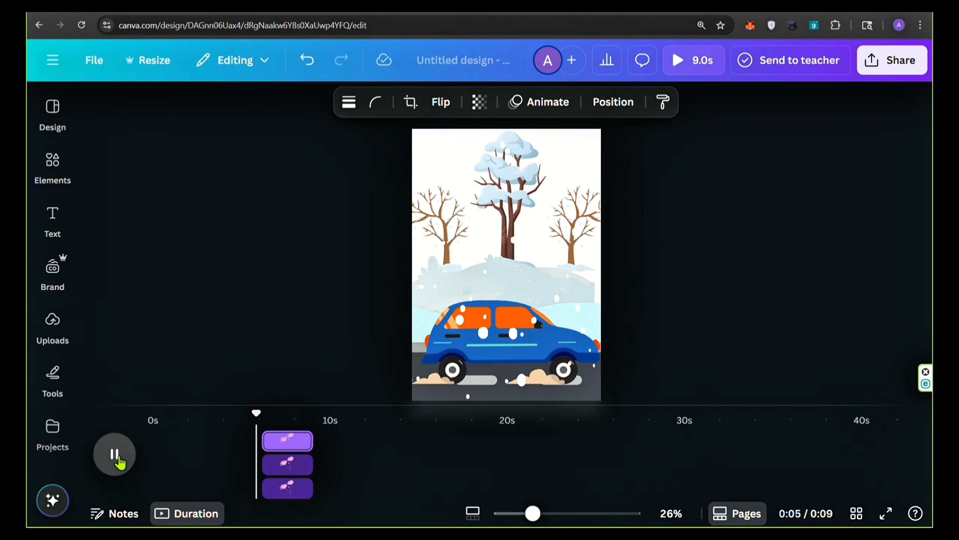
click(183, 384)
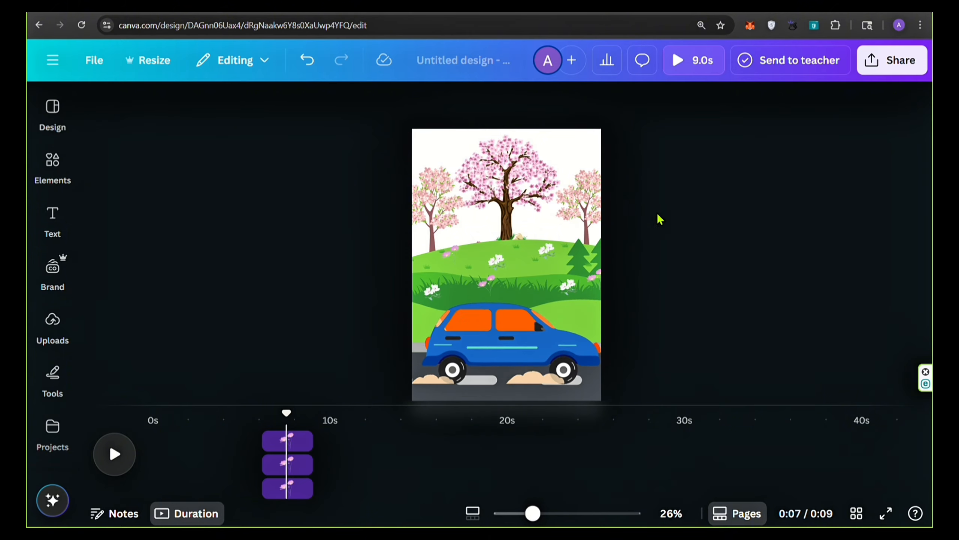
Open the download settings for the design and set the file type to GIF
click(868, 68)
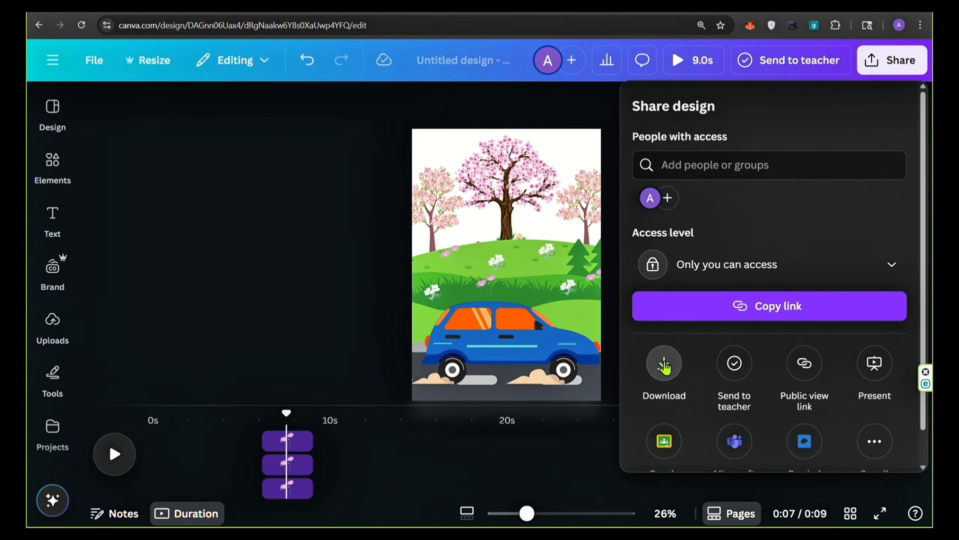
click(664, 364)
click(892, 167)
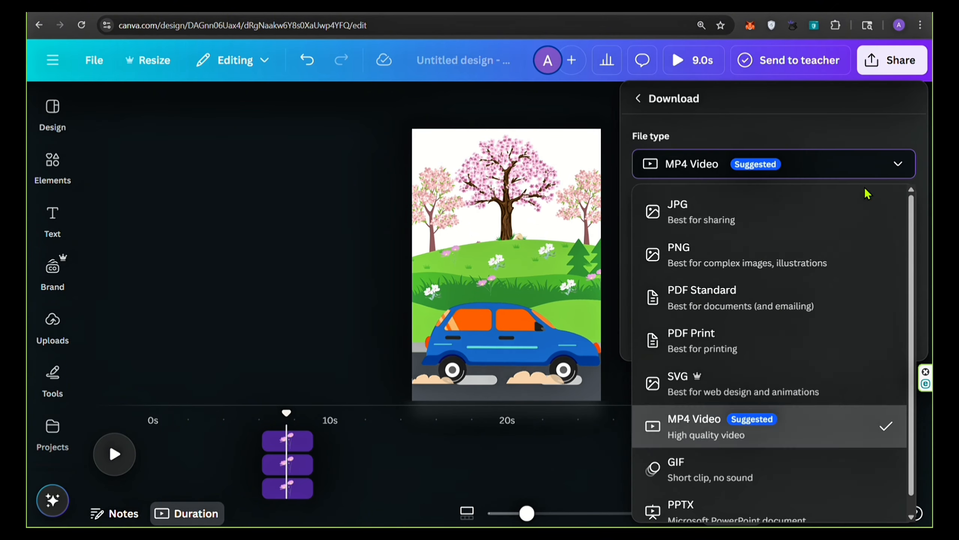
click(679, 452)
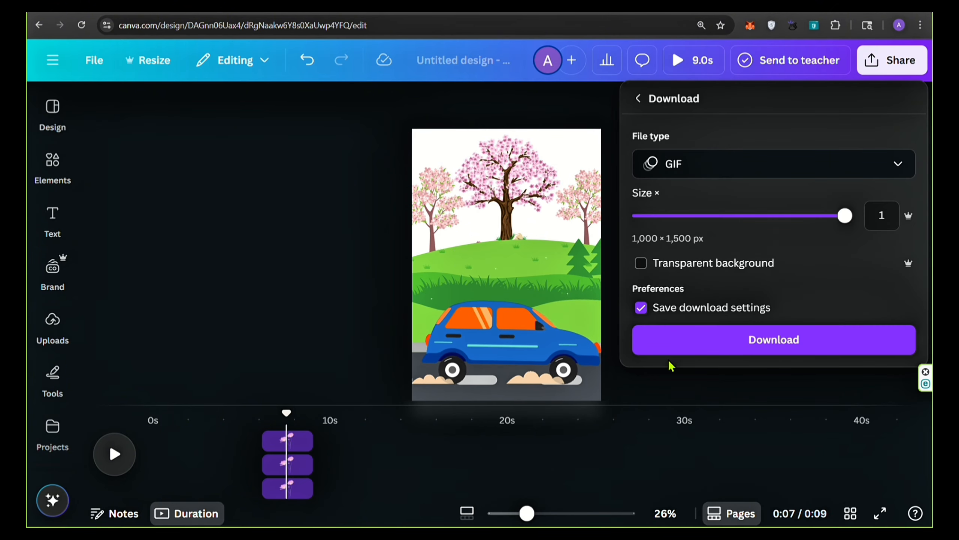